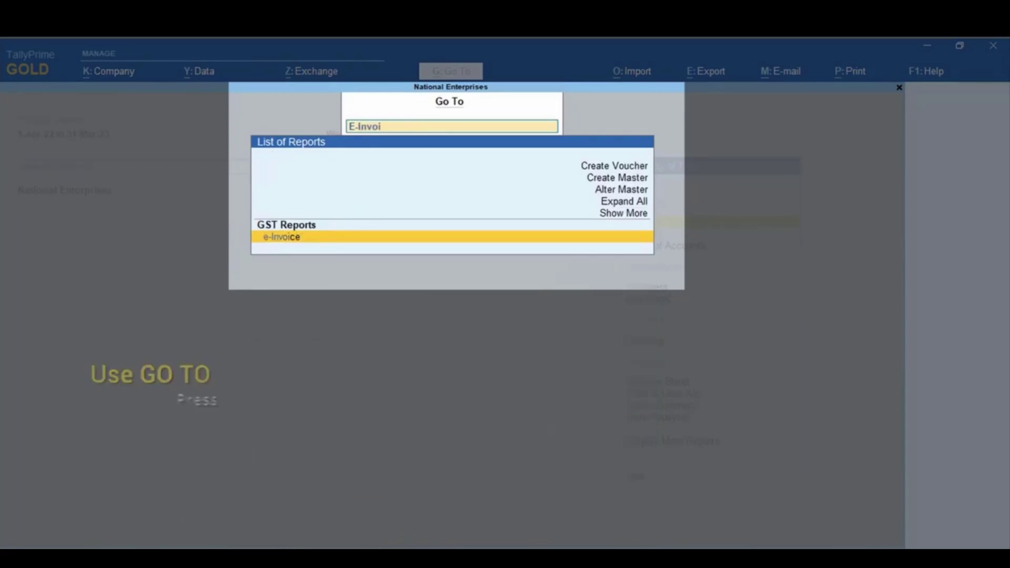
# Step: Open the e-Invoice report and list the vouchers with IRN generated from the e-Invoice system
pyautogui.press('Return')
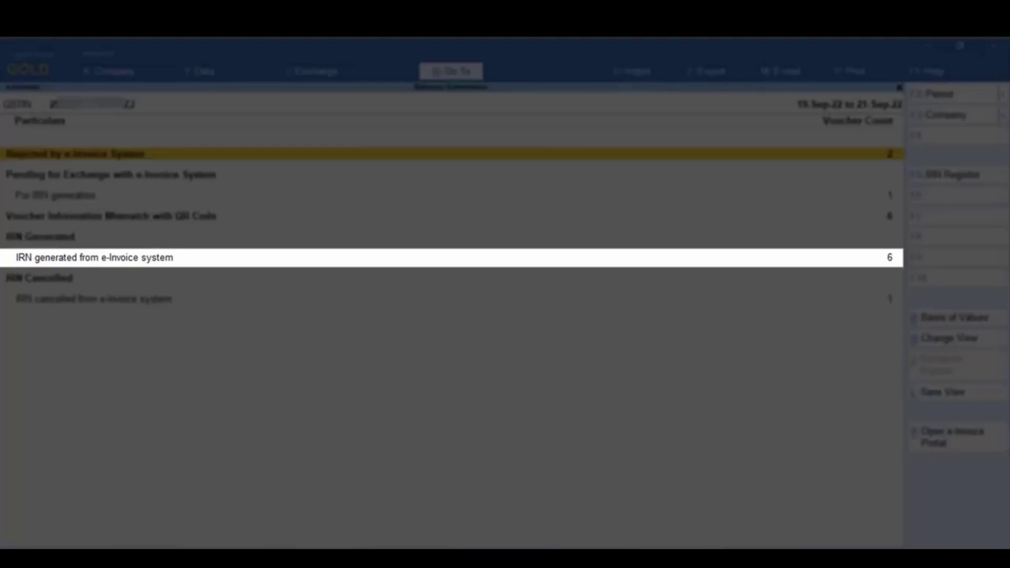
pyautogui.press('Down')
pyautogui.press('Down')
pyautogui.press('Down')
pyautogui.press('Return')
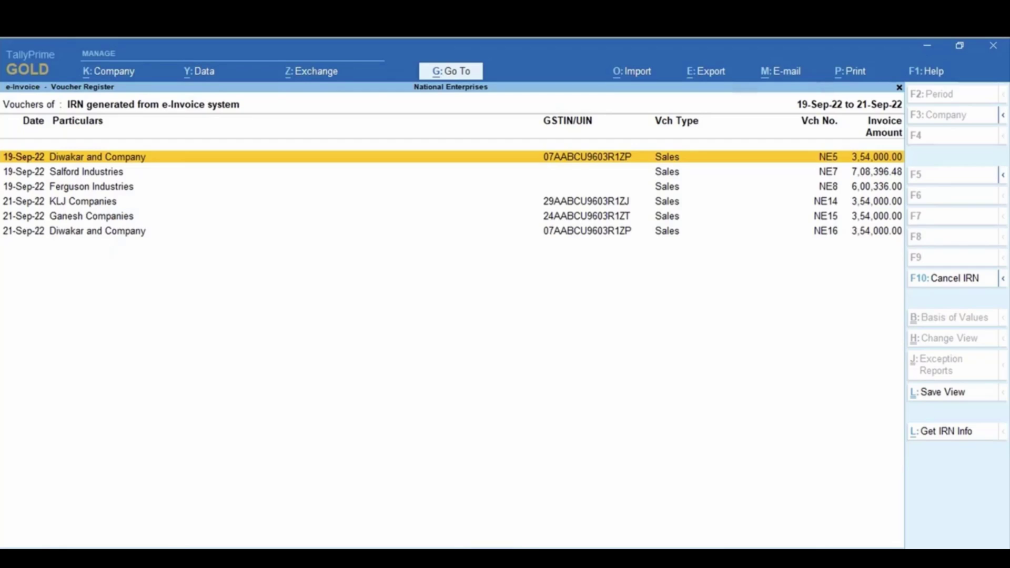
# Step: Select the KLJ Companies sales voucher dated 21-Sep-22 and start cancelling its IRN
pyautogui.press('Down')
pyautogui.press('Down')
pyautogui.press('Down')
pyautogui.press('space')
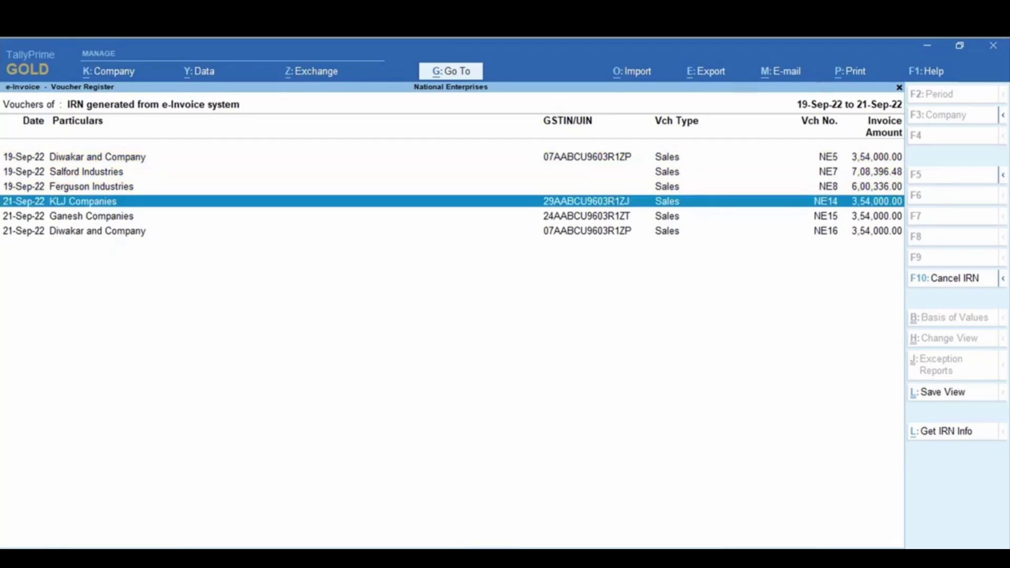
pyautogui.press('space')
pyautogui.press('Up')
pyautogui.press('Up')
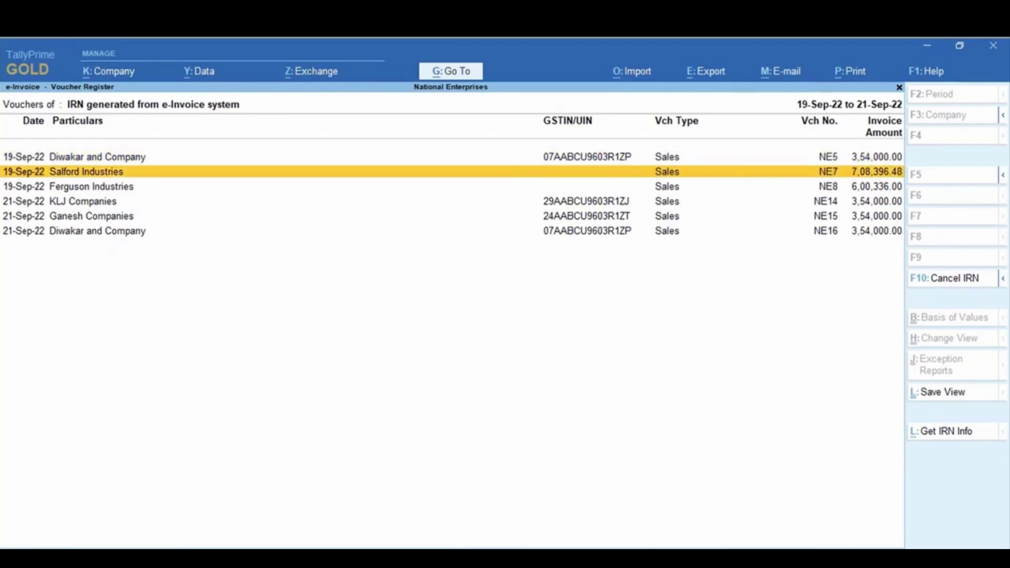
pyautogui.press('Down')
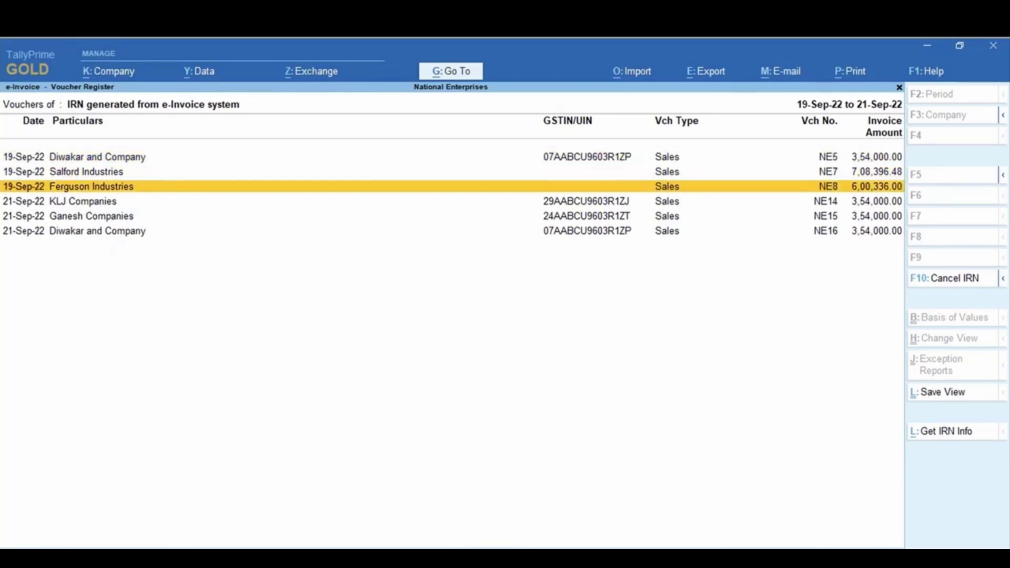
pyautogui.press('Down')
pyautogui.press('space')
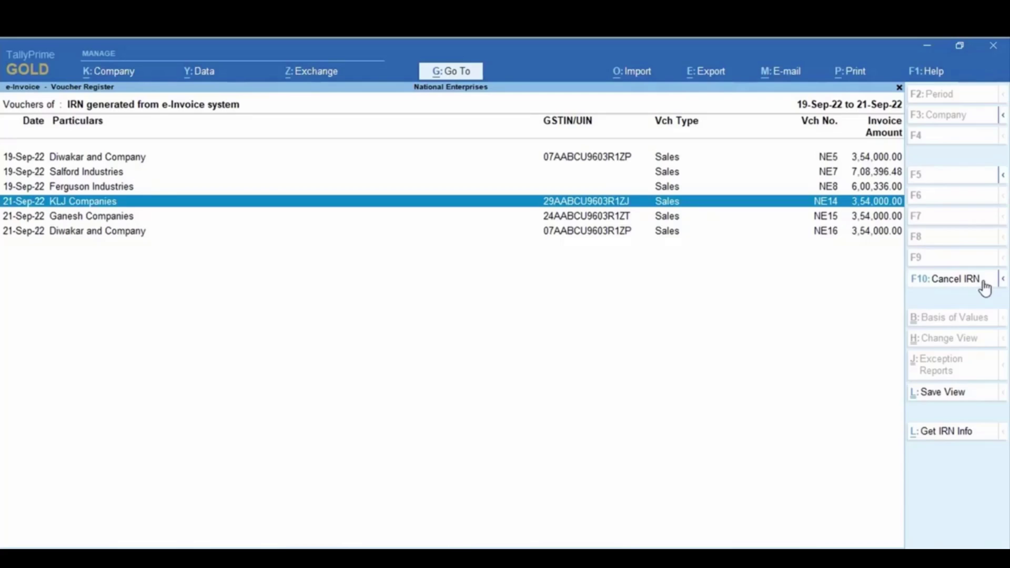
pyautogui.click(981, 286)
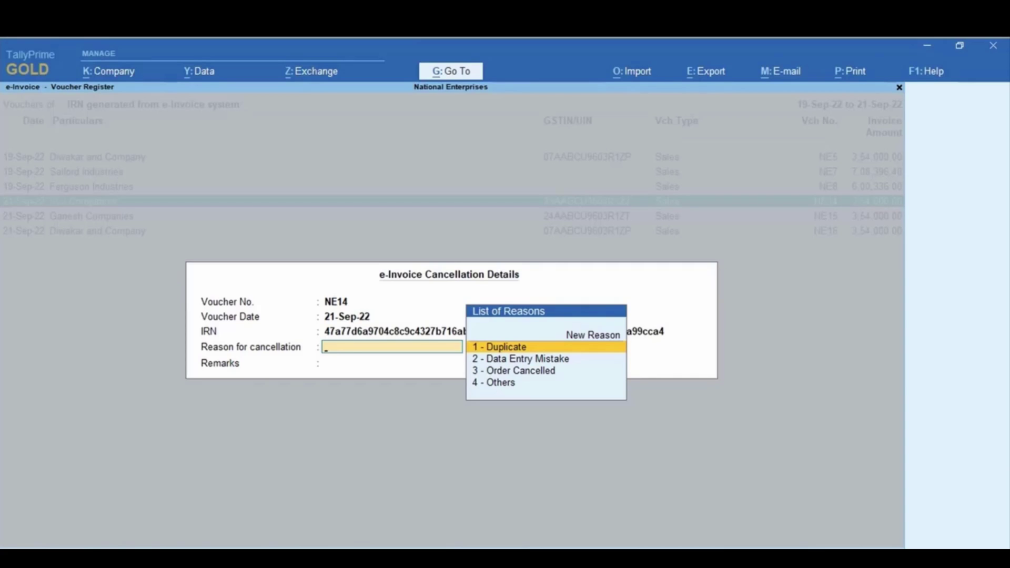
# Step: Set the cancellation reason to 3 - Order Cancelled with the remarks "Order Cancelled by Buyer", accept, and return to the e-Invoice report
pyautogui.press('Down')
pyautogui.press('Down')
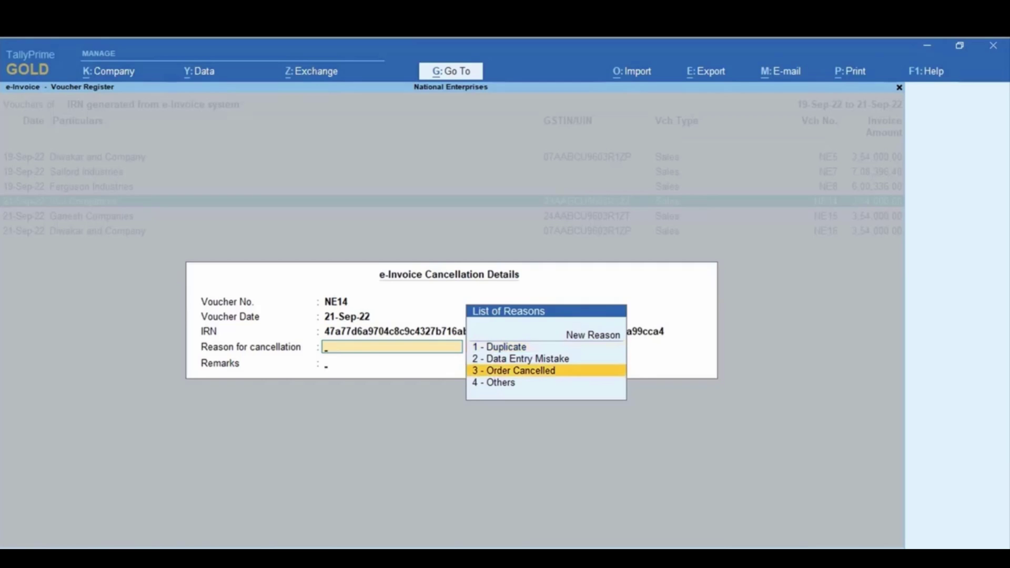
pyautogui.press('Return')
pyautogui.write('O')
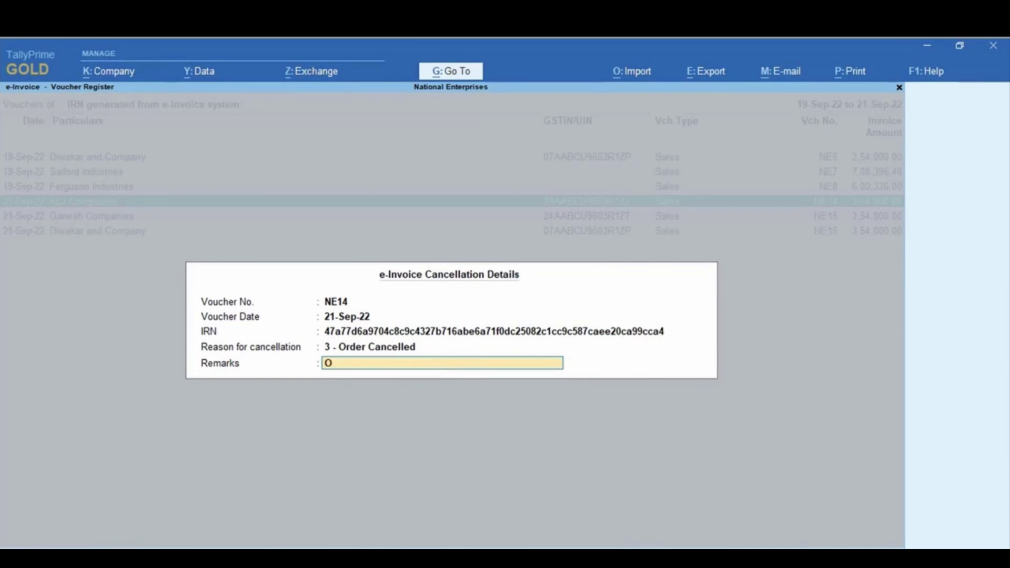
pyautogui.write('rder Cancelled by Buyer')
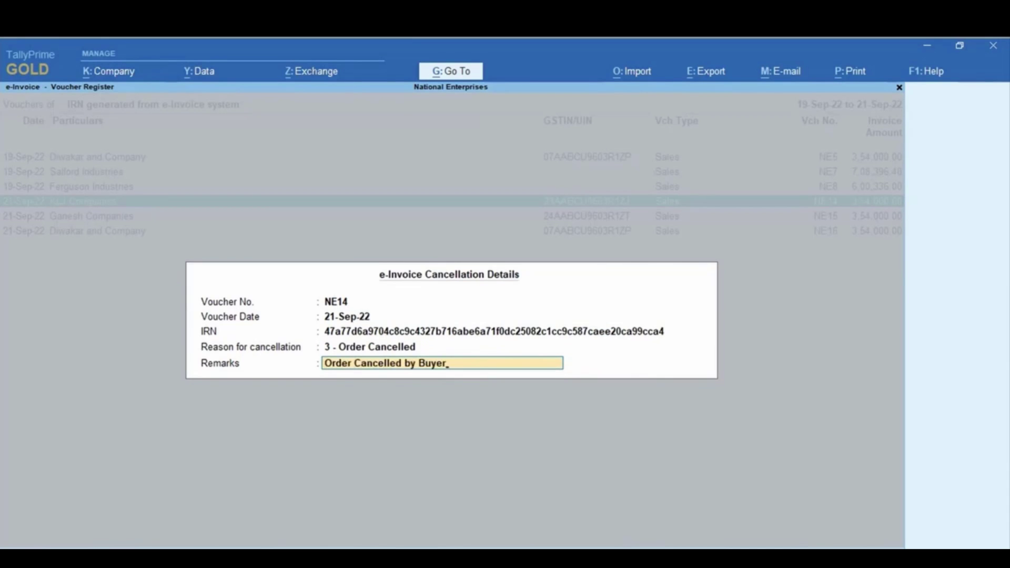
pyautogui.press('Return')
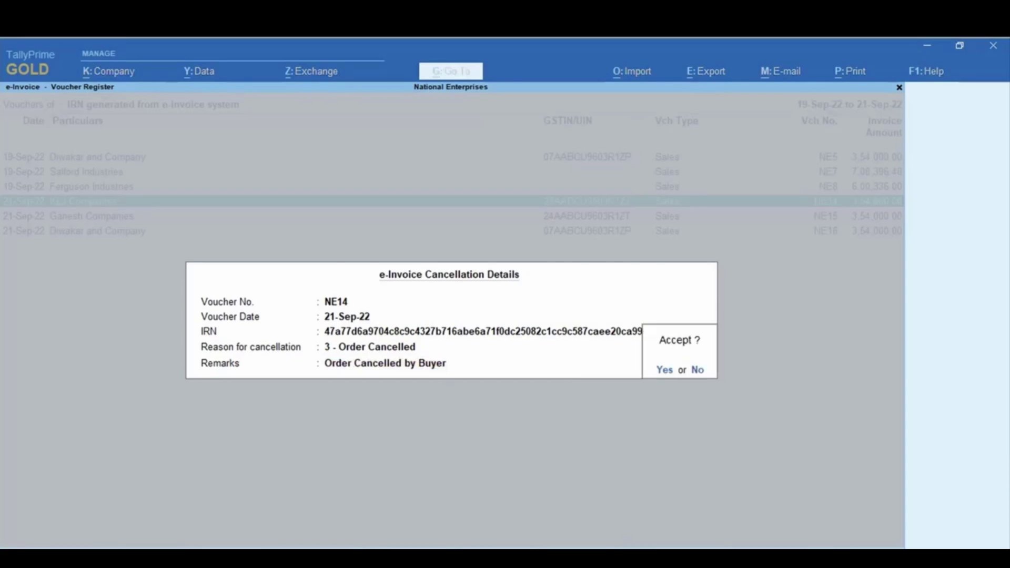
pyautogui.press('y')
pyautogui.press('Escape')
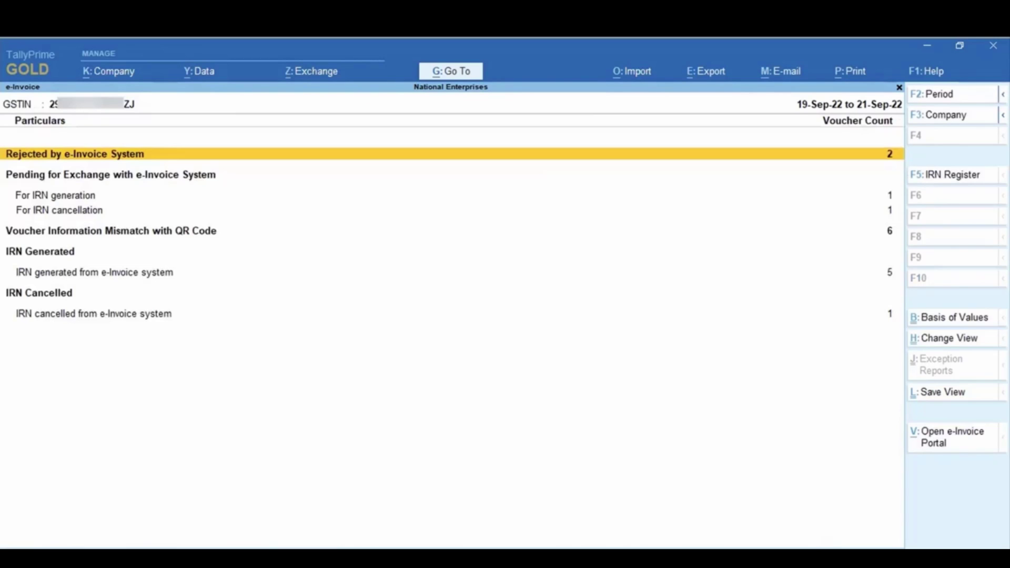
# Step: Submit only the KLJ Companies voucher under For IRN Cancellation using Send for e-Invoicing, confirming the exchange
pyautogui.press('Down')
pyautogui.press('Down')
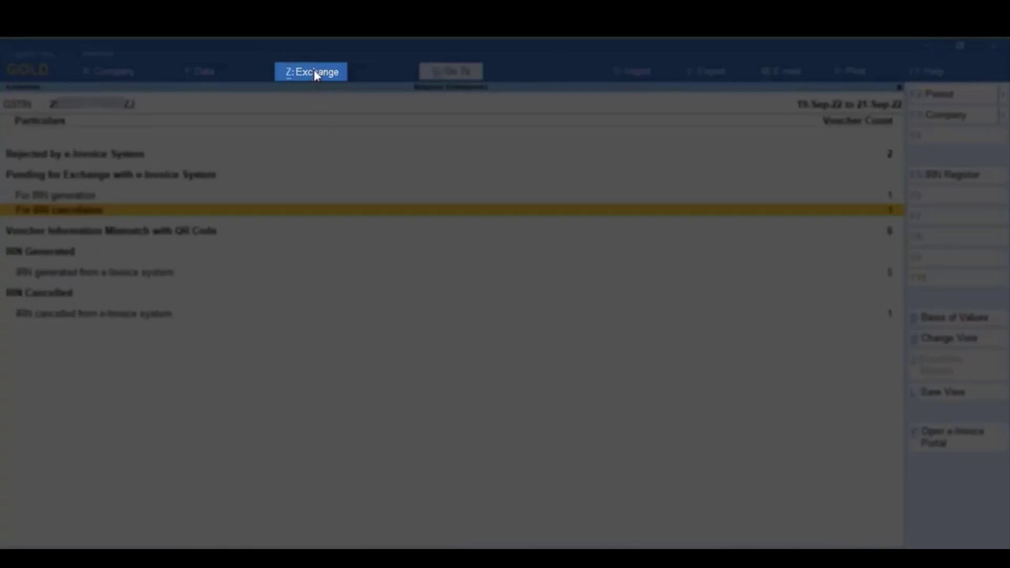
pyautogui.click(315, 71)
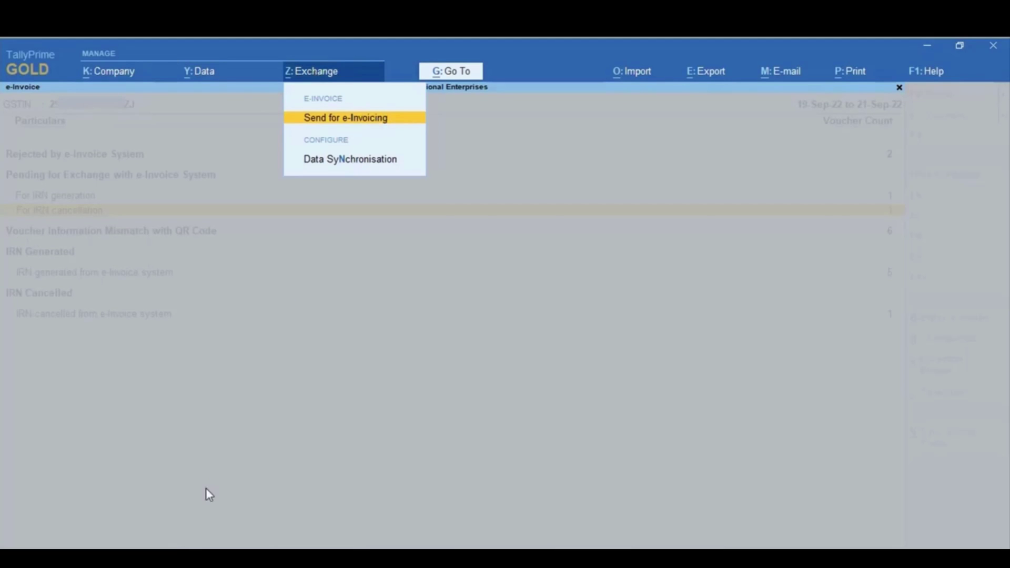
pyautogui.press('Return')
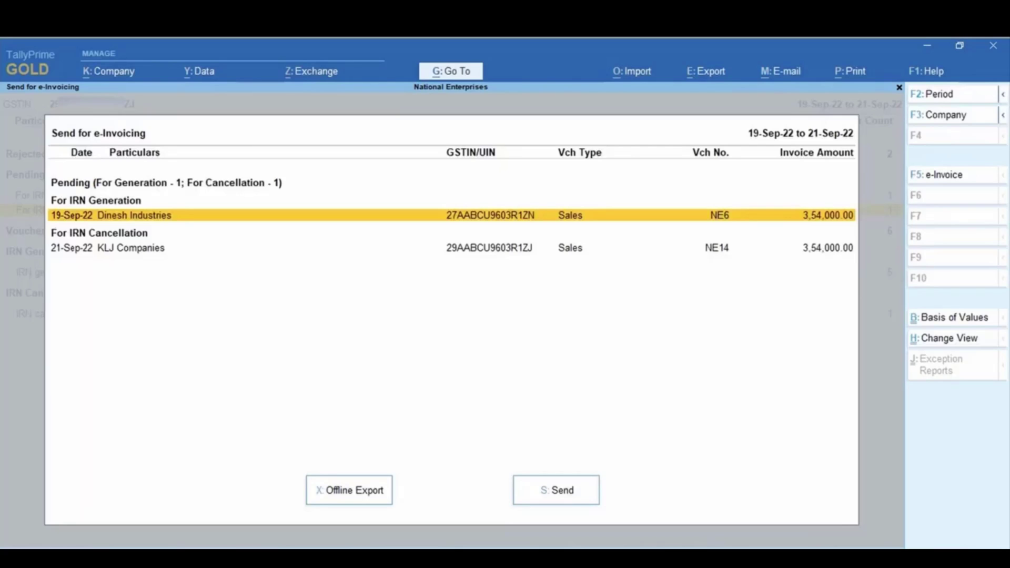
pyautogui.press('Down')
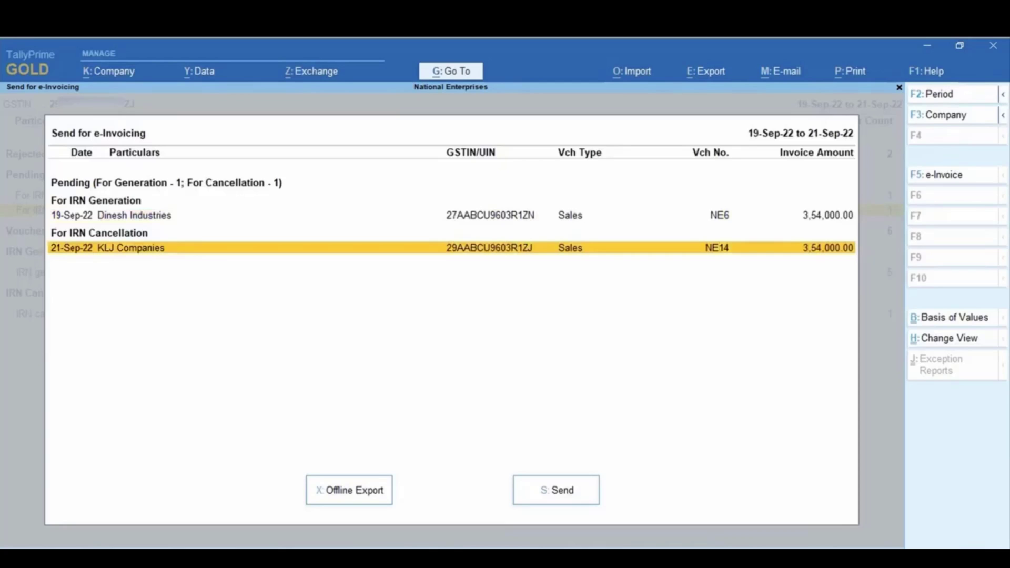
pyautogui.press('space')
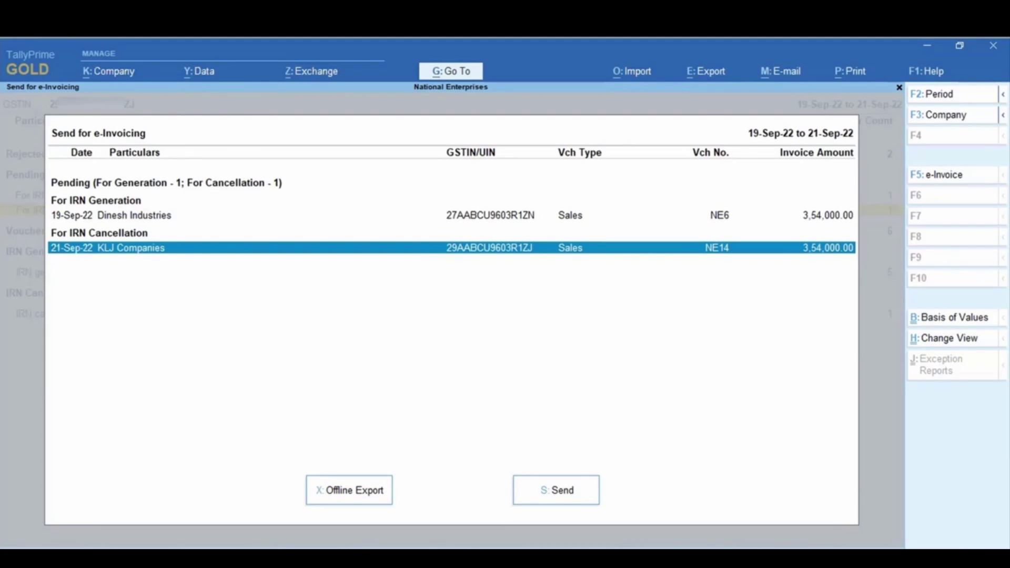
pyautogui.click(563, 499)
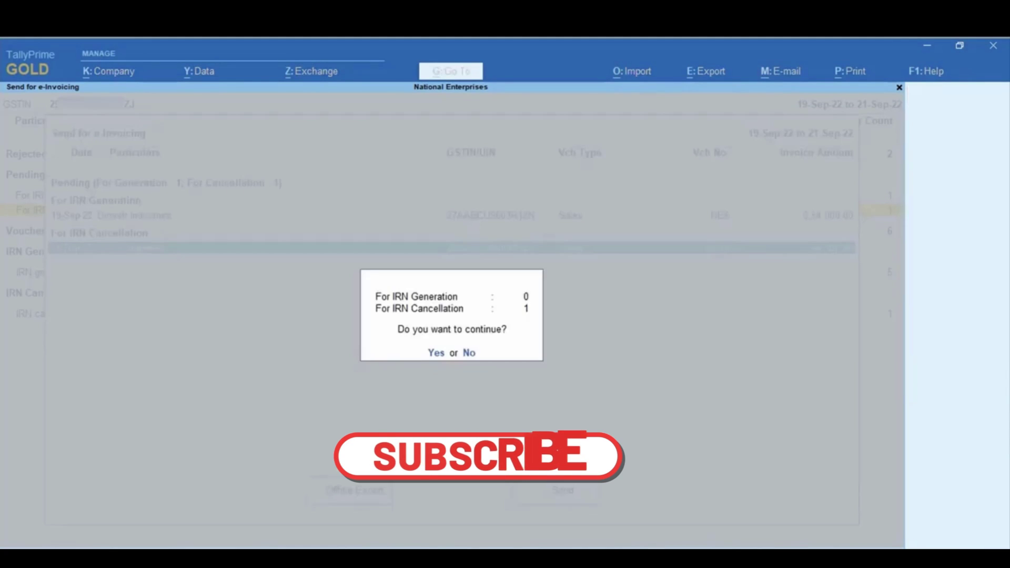
pyautogui.press('Return')
pyautogui.press('Return')
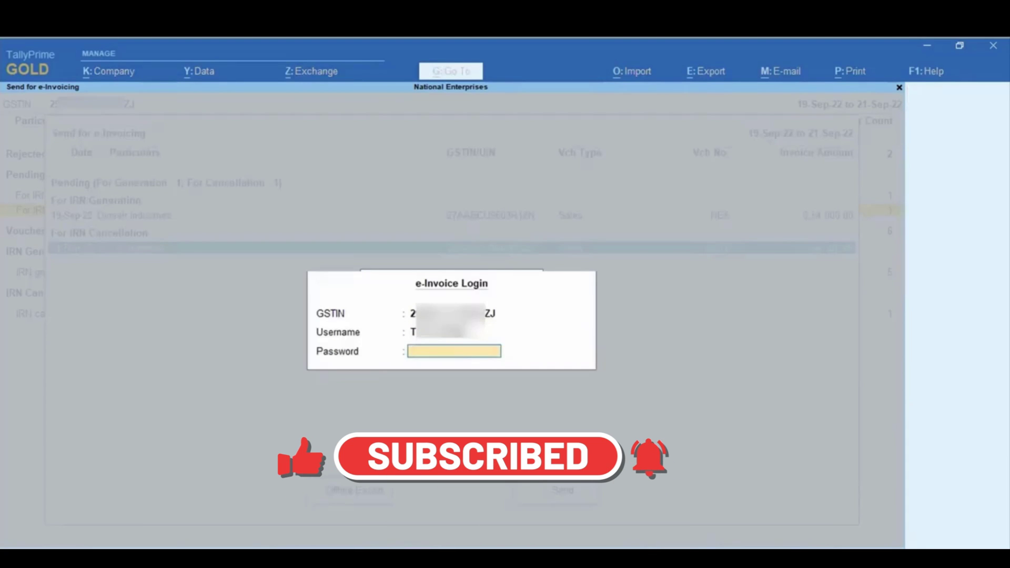
# Step: Log in to the e-Invoice system with the account password to complete the exchange, and return to the e-Invoice report
pyautogui.write('*****')
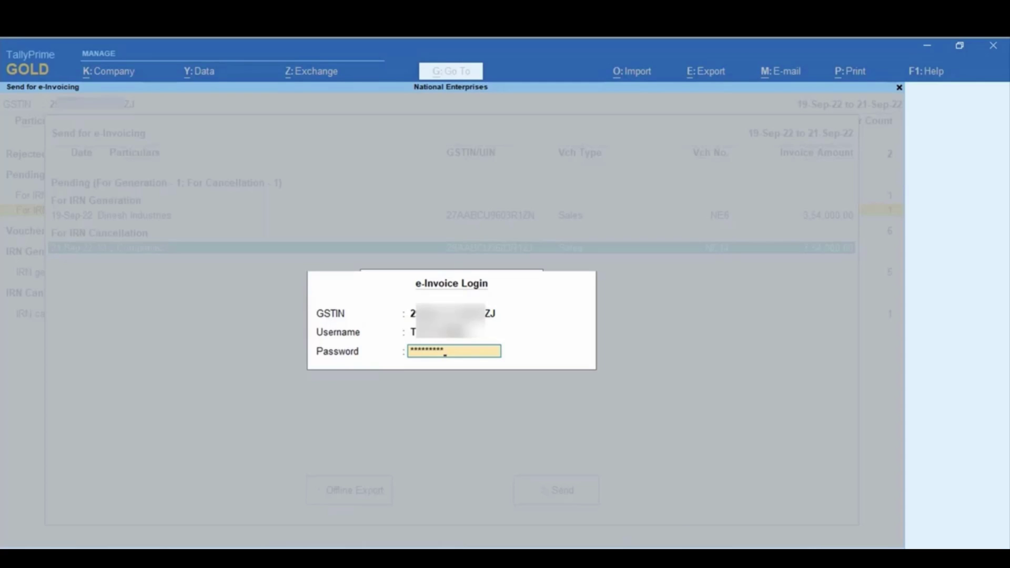
pyautogui.press('Return')
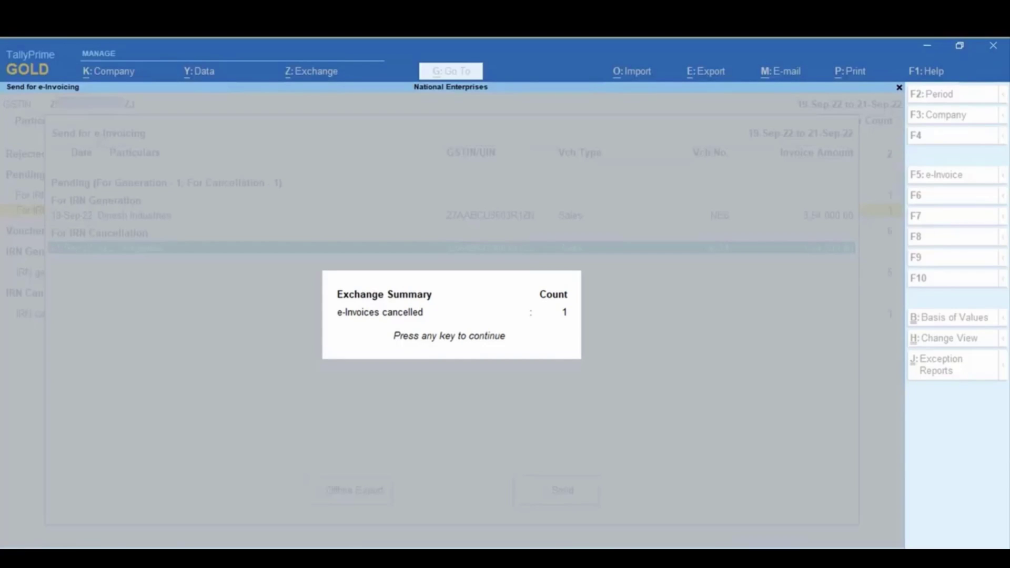
pyautogui.press('Return')
pyautogui.press('Escape')
# Step: List the vouchers under IRN cancelled from e-Invoice system
pyautogui.press('Down')
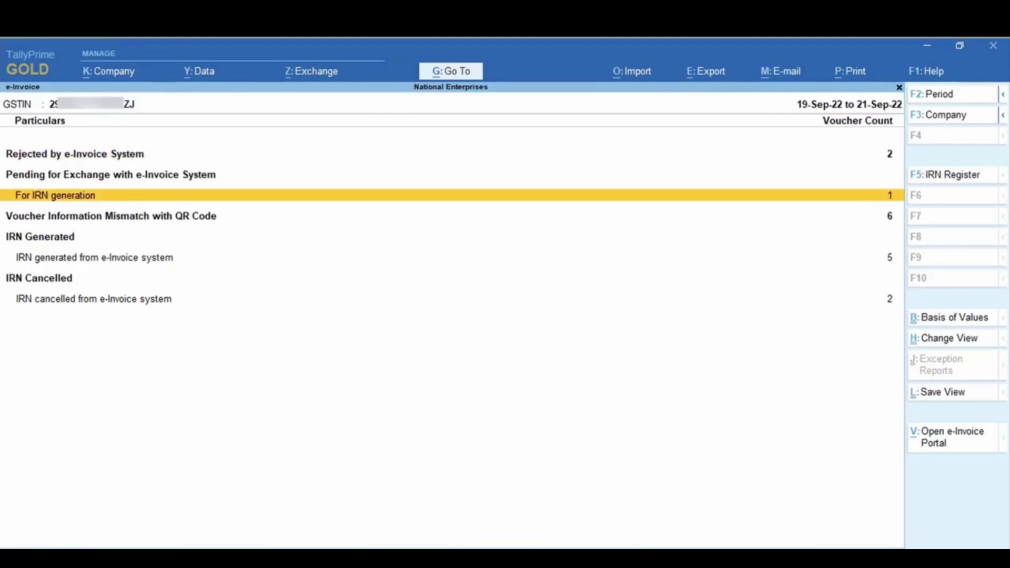
pyautogui.press('Down')
pyautogui.press('Down')
pyautogui.press('Down')
pyautogui.press('Down')
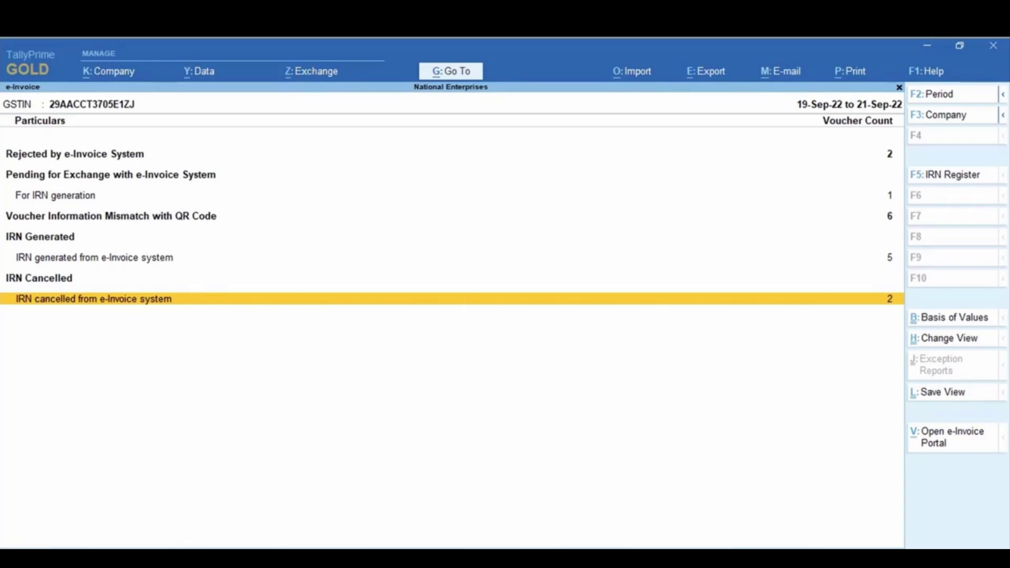
pyautogui.press('Return')
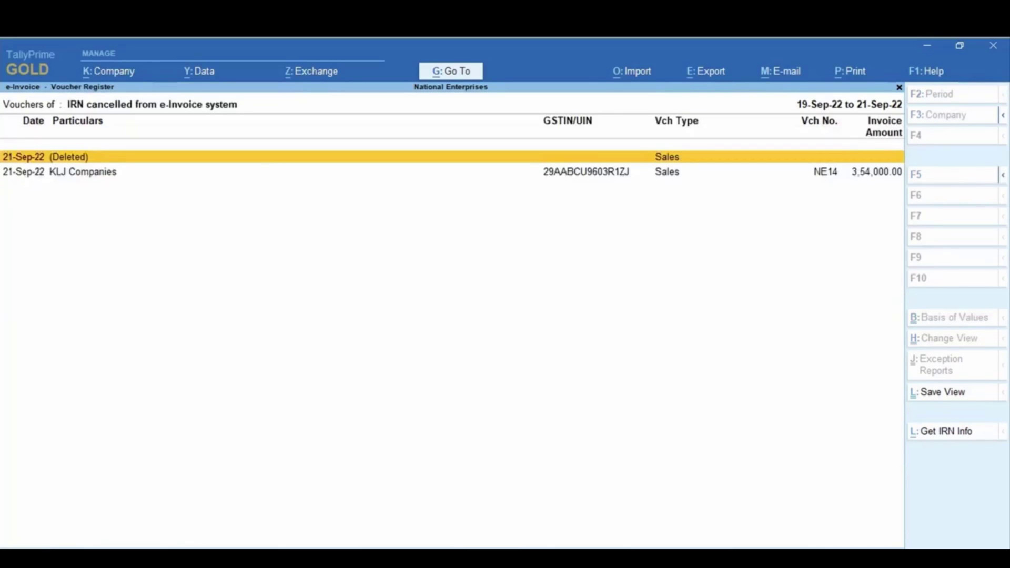
# Step: Open the KLJ Companies voucher from the cancelled list and preview its Tax Invoice printout
pyautogui.press('Down')
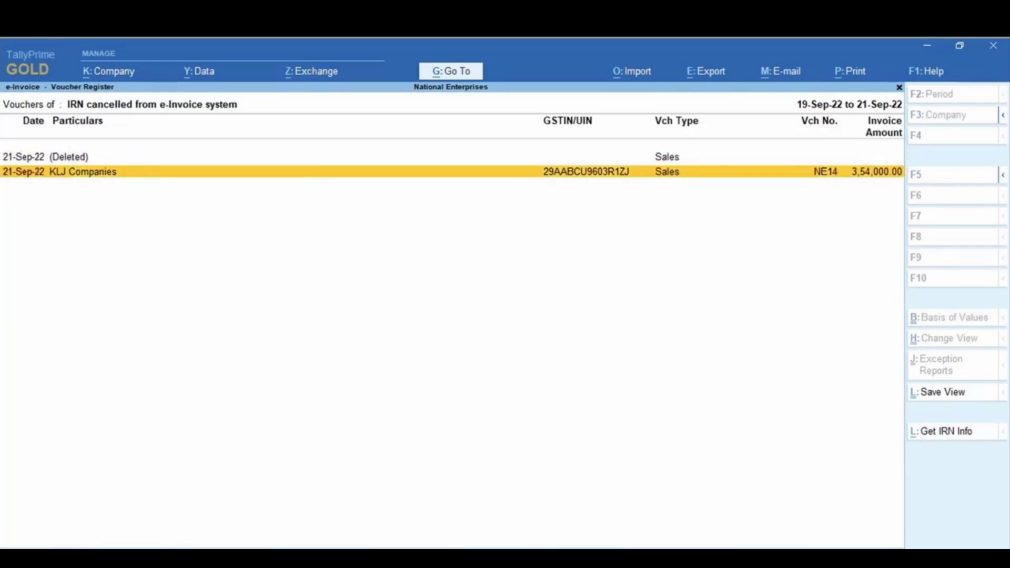
pyautogui.press('space')
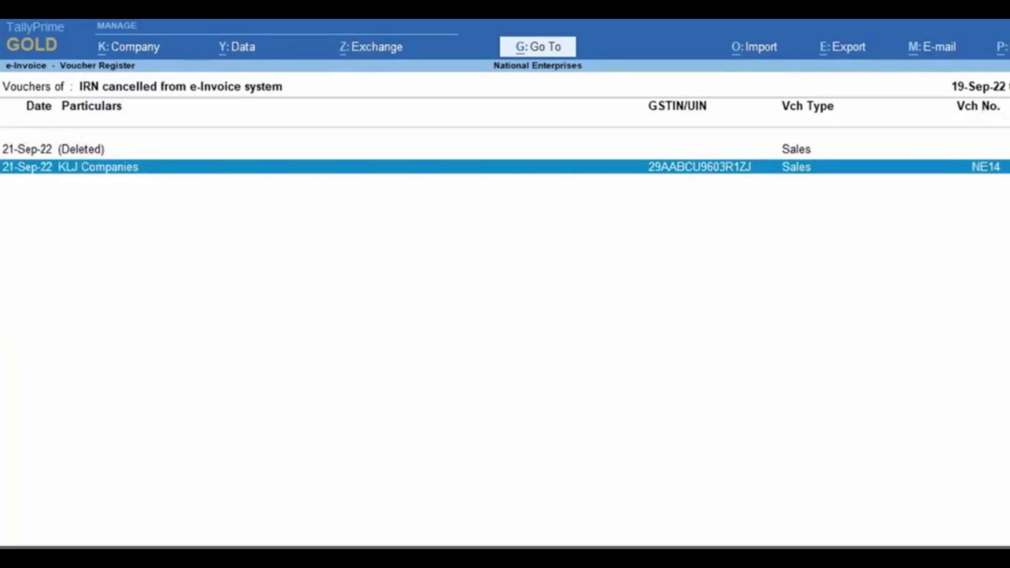
pyautogui.press('Return')
pyautogui.hotkey('alt', 'p')
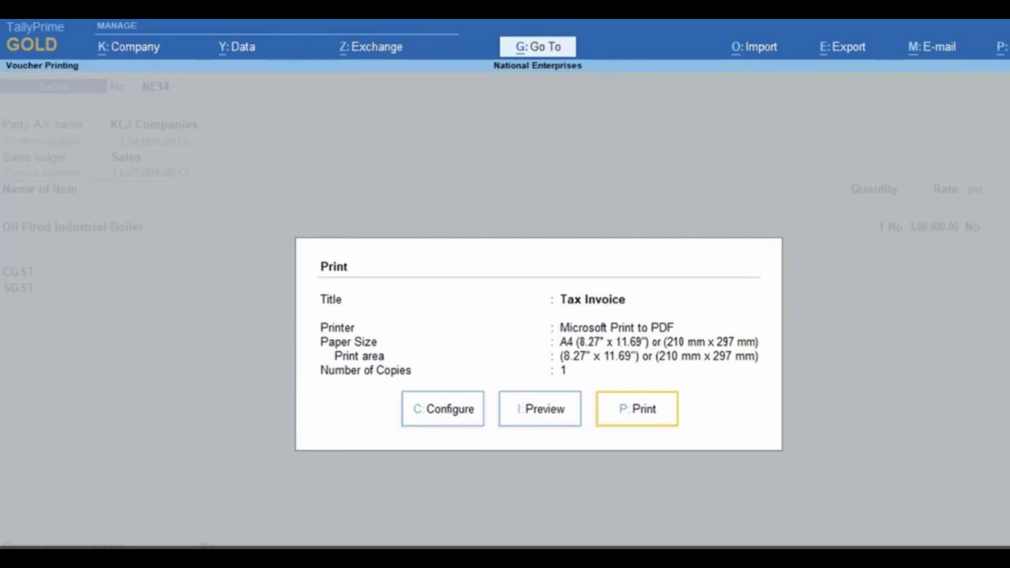
pyautogui.press('i')
pyautogui.click(509, 491)
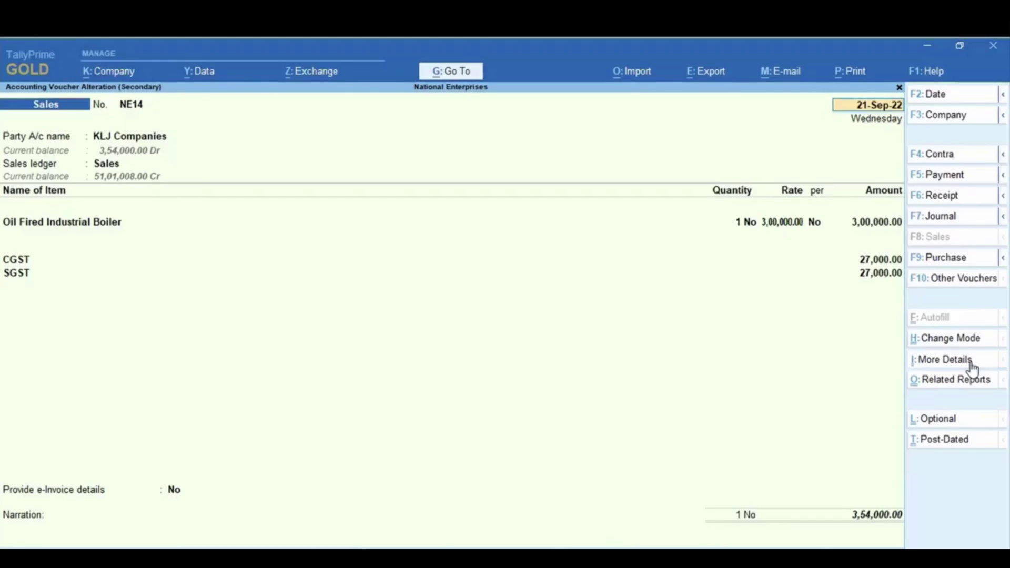
# Step: Examine the e-Invoice Cancellation Details among all additional details of the voucher, leaving them unedited, and return to the voucher
pyautogui.hotkey('ctrl', 'i')
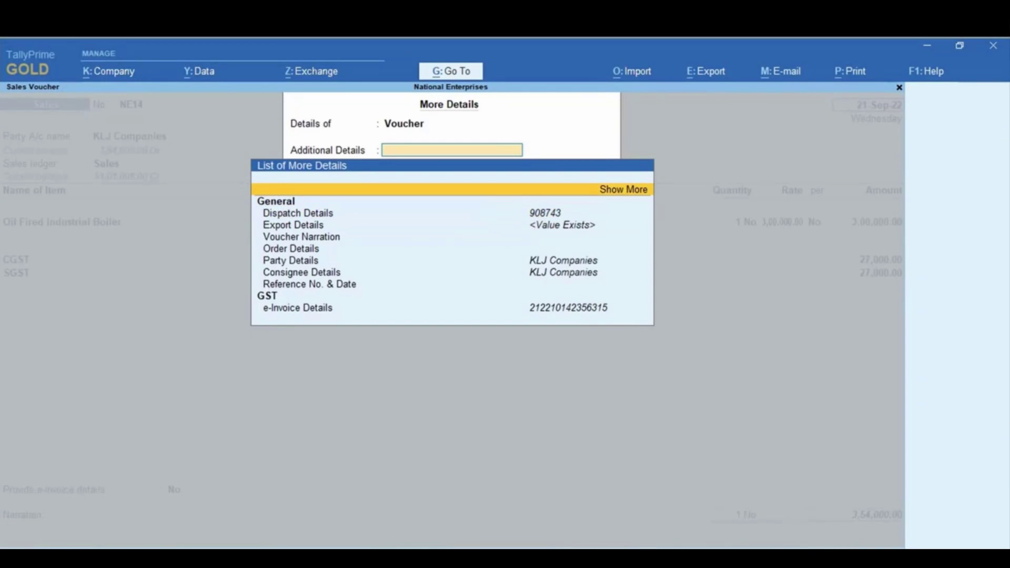
pyautogui.press('Return')
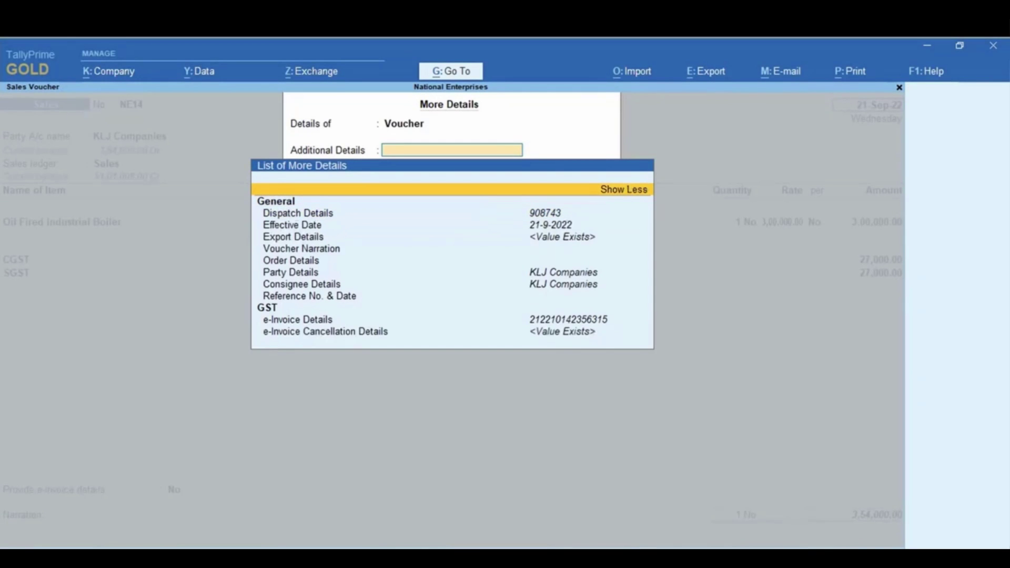
pyautogui.press('Down')
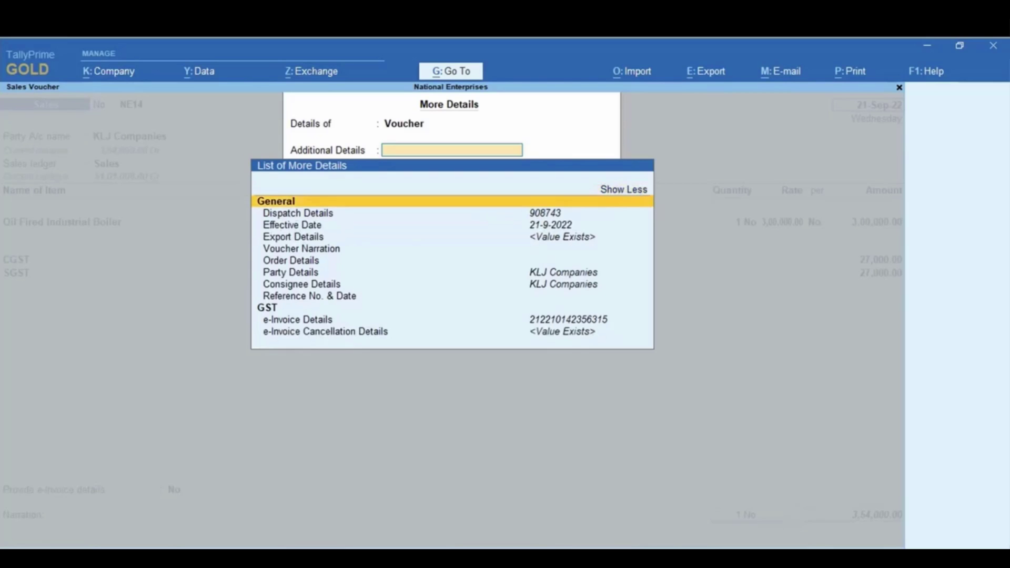
pyautogui.press('Down')
pyautogui.press('Down')
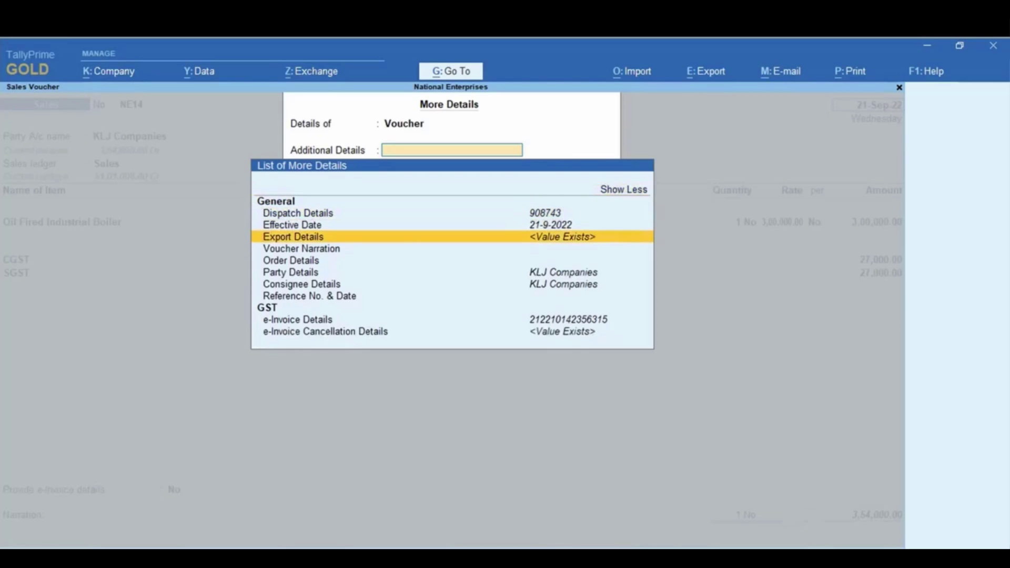
pyautogui.press('Down')
pyautogui.press('Down')
pyautogui.press('Down')
pyautogui.press('Down')
pyautogui.press('Down')
pyautogui.press('Down')
pyautogui.press('Down')
pyautogui.press('Return')
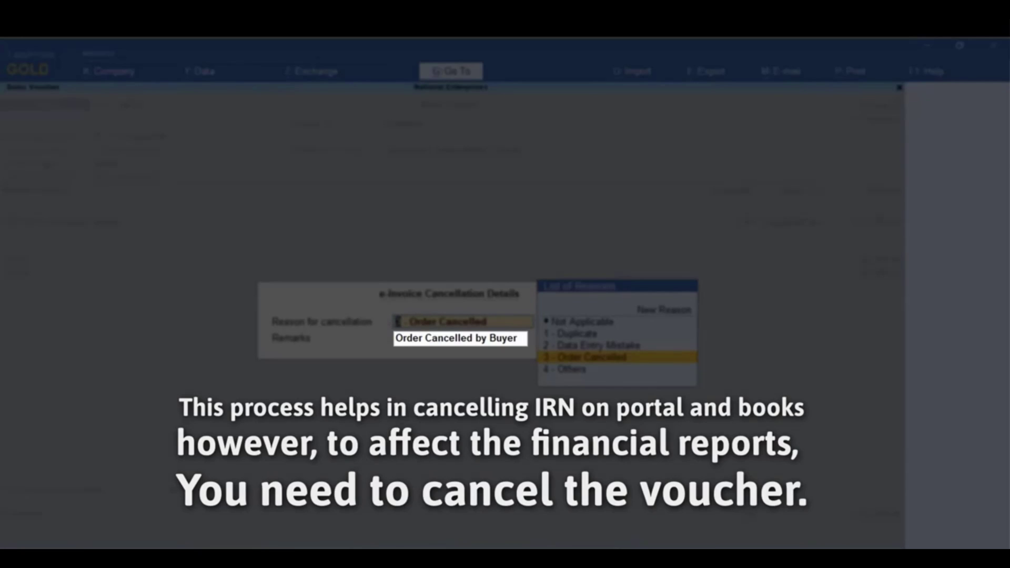
pyautogui.press('Escape')
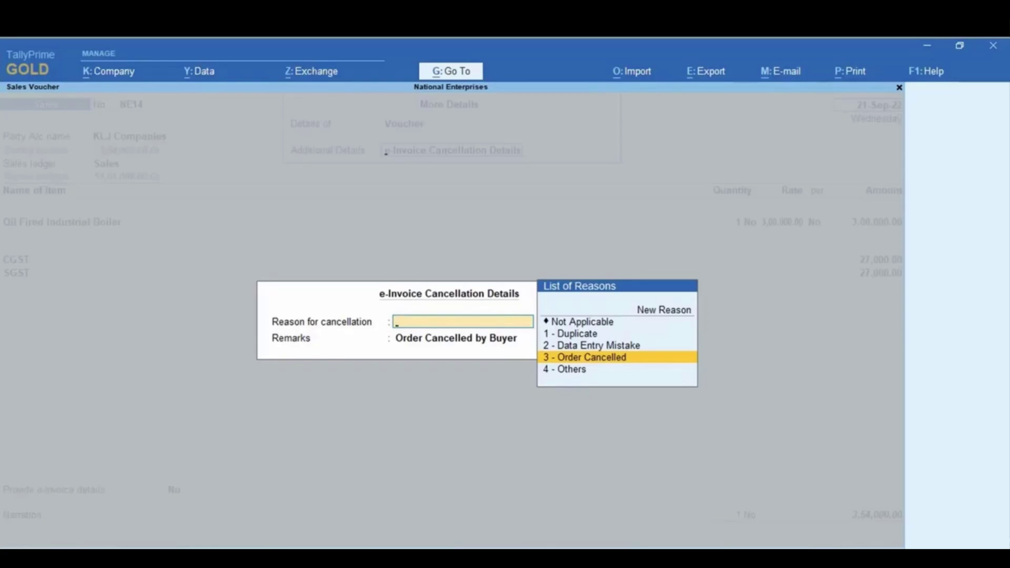
pyautogui.press('Escape')
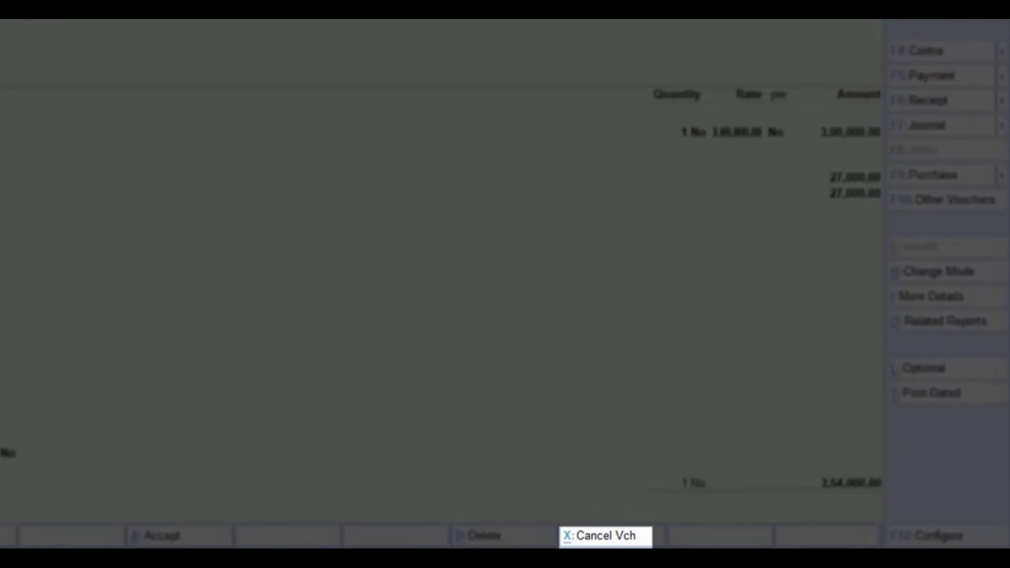
# Step: Cancel the KLJ Companies sales voucher and return to the e-Invoice report
pyautogui.press('alt')
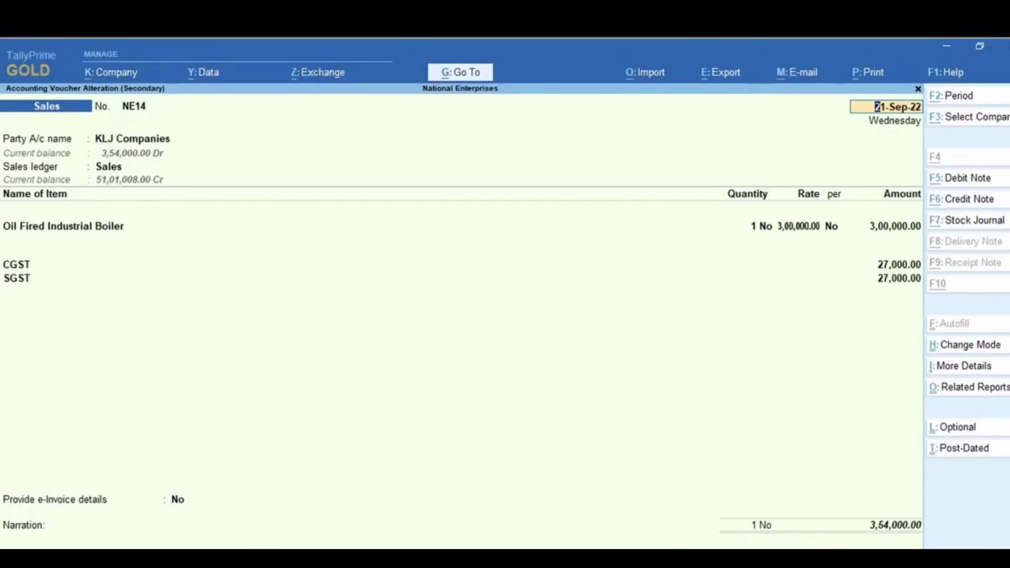
pyautogui.hotkey('alt', 'x')
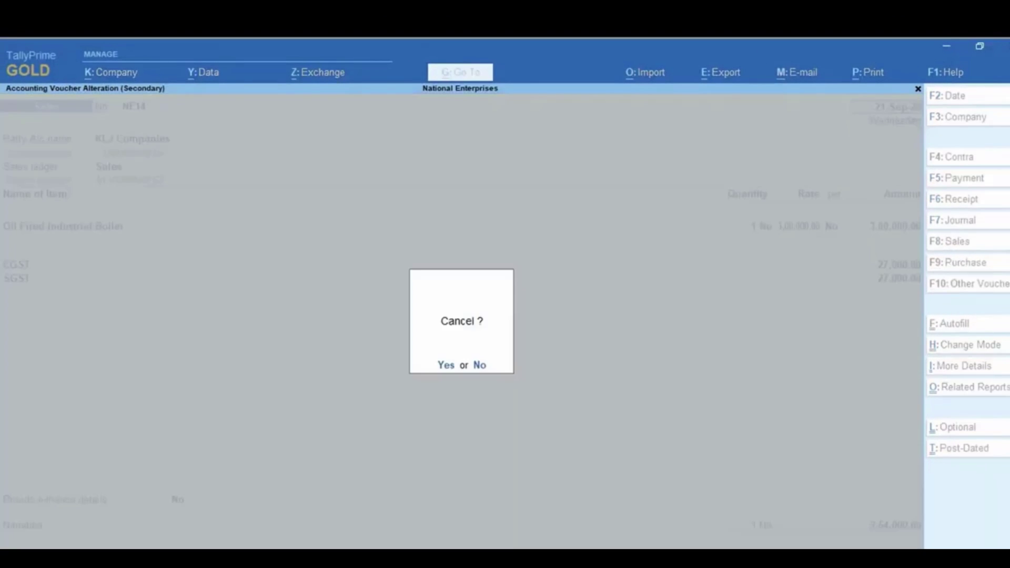
pyautogui.press('y')
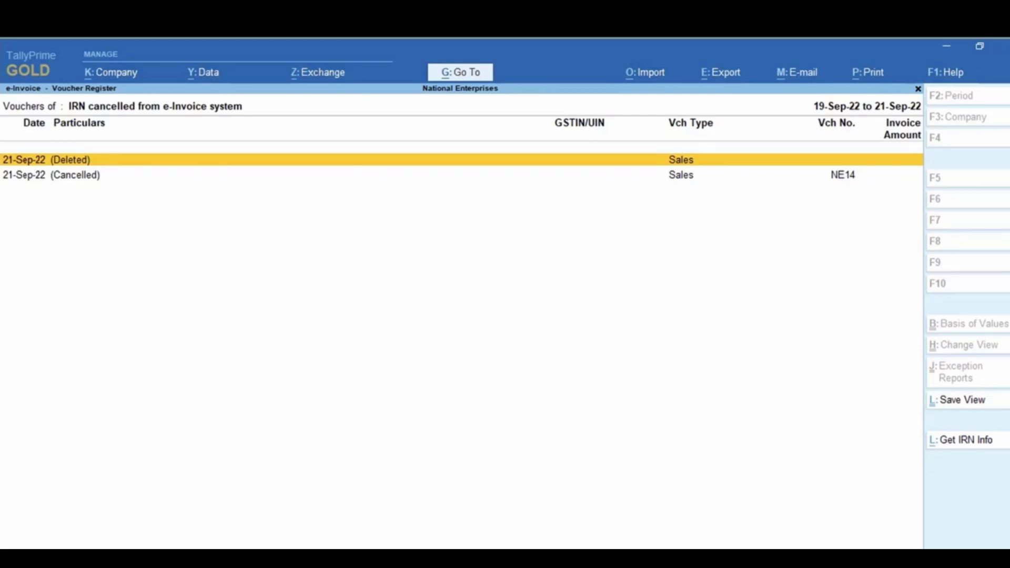
pyautogui.press('Escape')
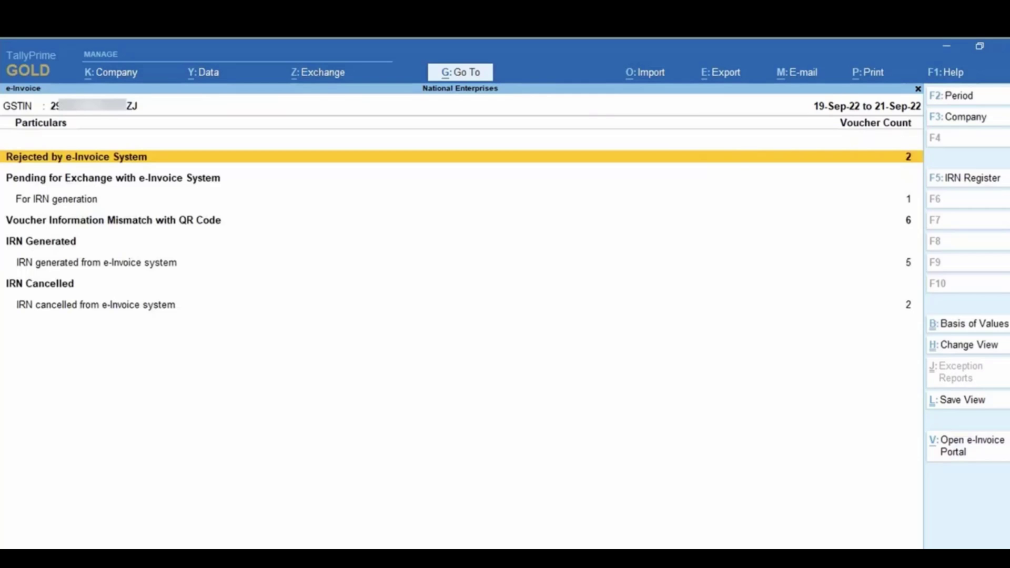
pyautogui.click(56, 199)
pyautogui.click(113, 219)
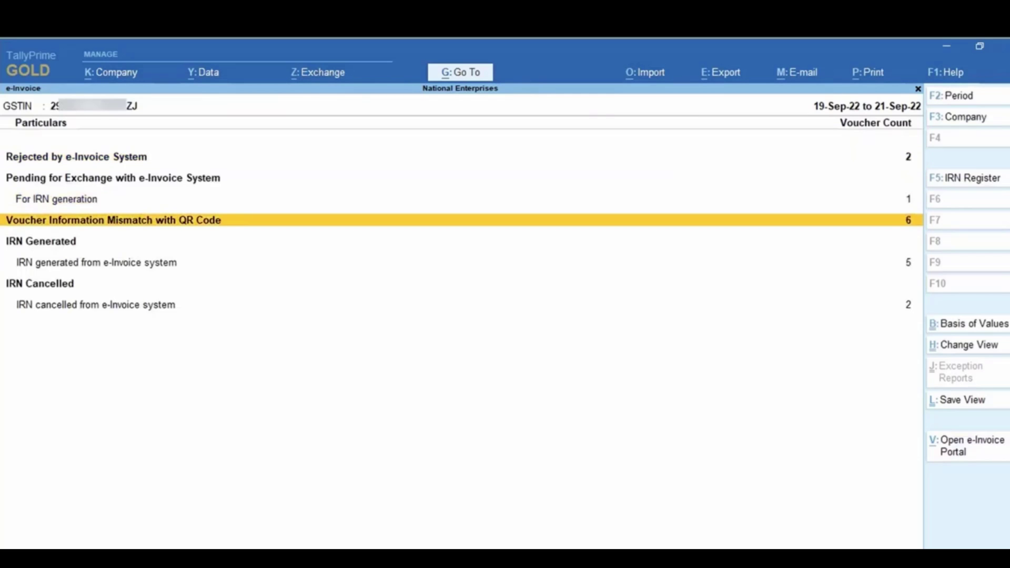
pyautogui.click(96, 262)
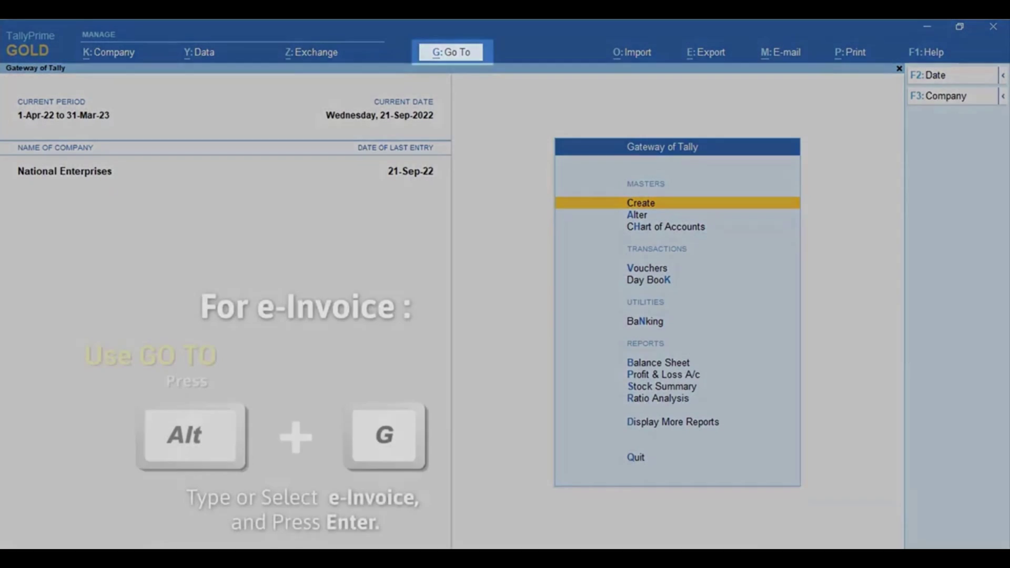
# Step: Open the e-Invoice report and list the vouchers under IRN generated from e-Invoice system
pyautogui.hotkey('alt', 'g')
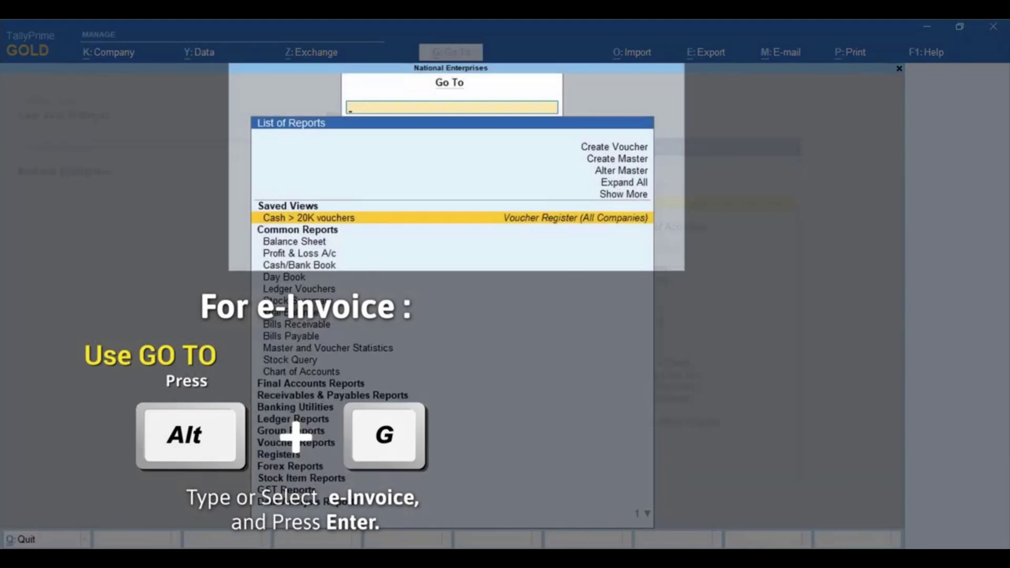
pyautogui.write('E-Invoi')
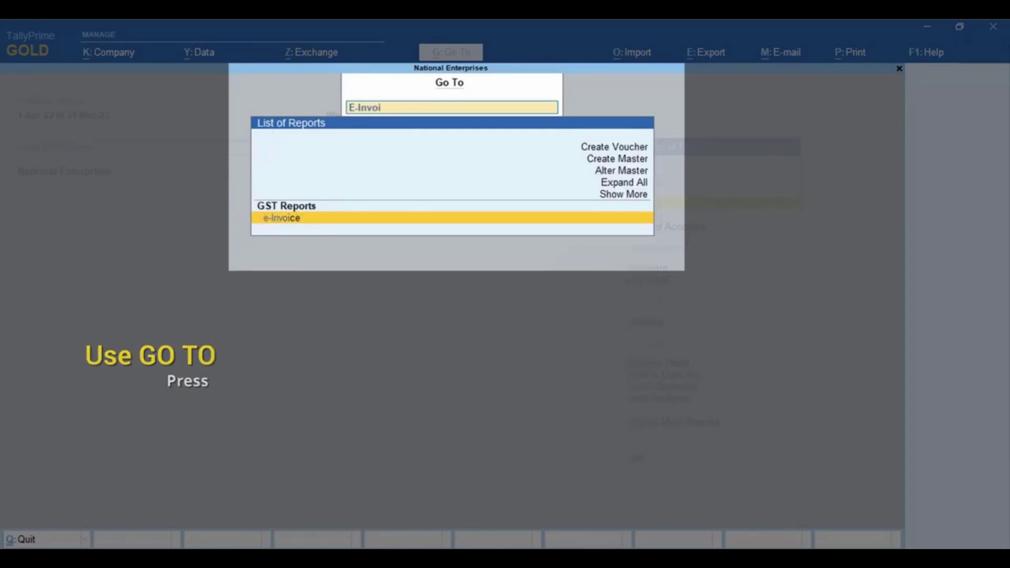
pyautogui.press('Return')
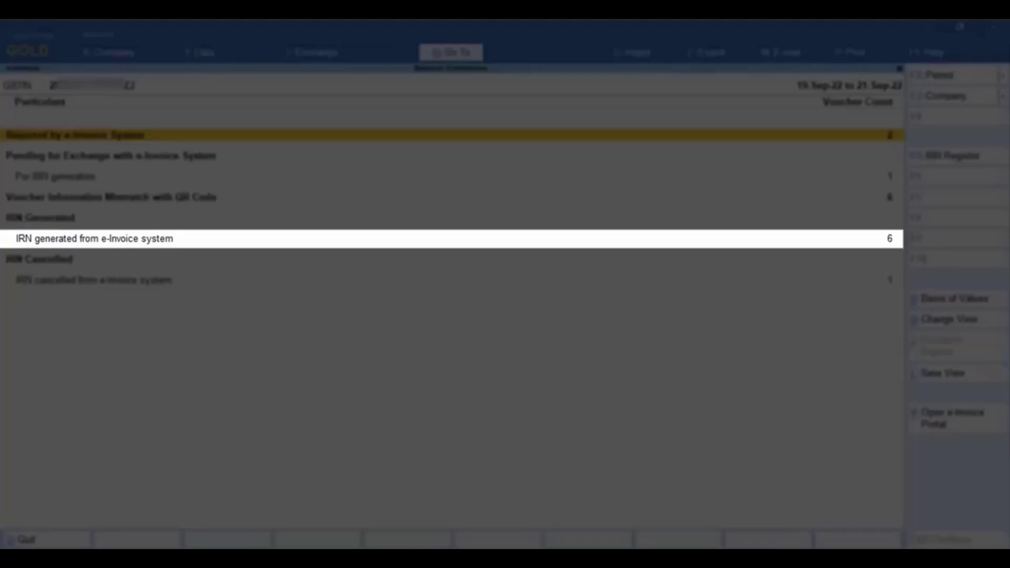
pyautogui.press('Down')
pyautogui.press('Down')
pyautogui.press('Down')
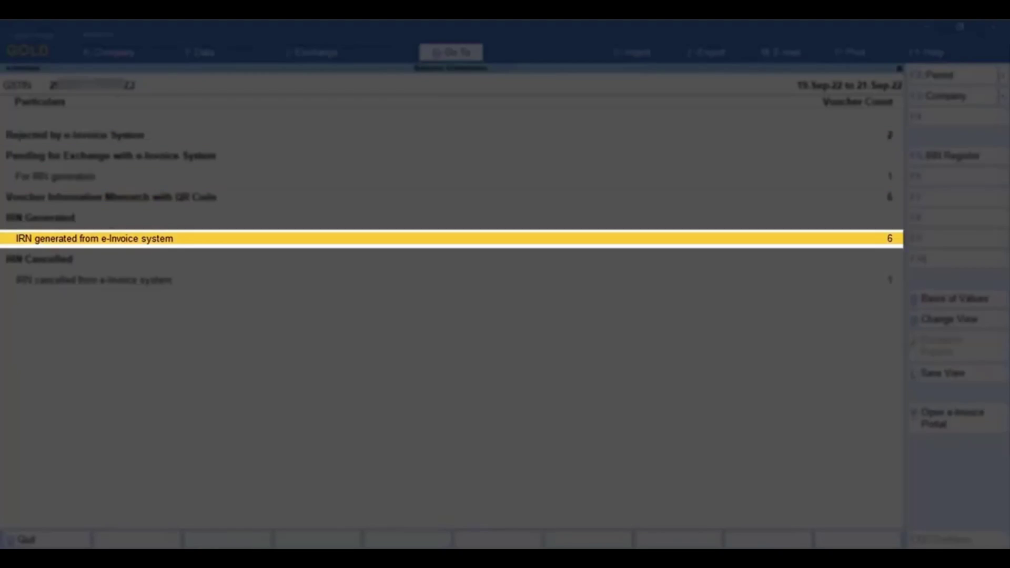
pyautogui.press('Return')
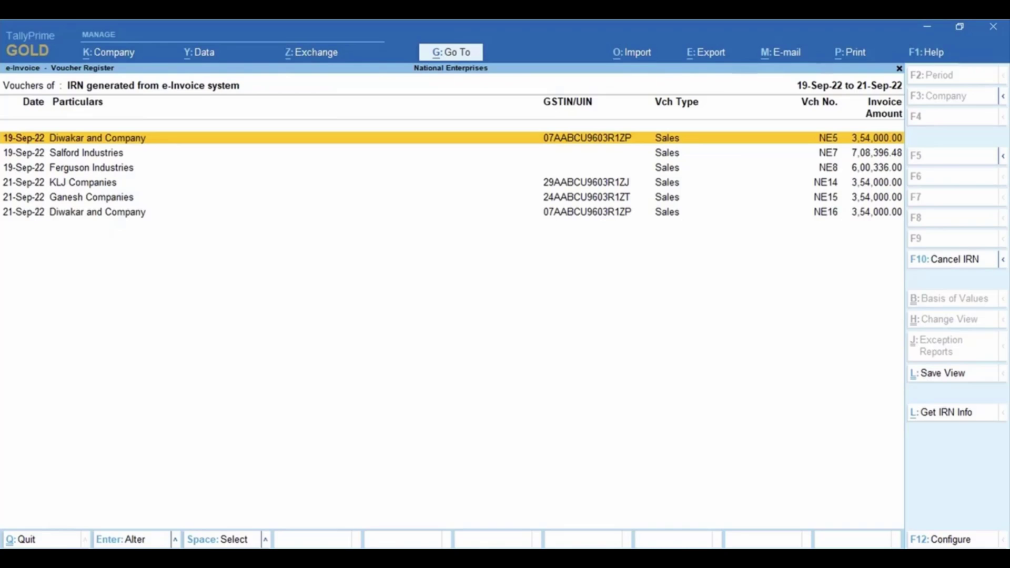
# Step: Mark the KLJ Companies voucher for IRN cancellation with reason 3 - Order Cancelled and remarks "Order Cancelled by Buyer"
pyautogui.press('Down')
pyautogui.press('Down')
pyautogui.press('Down')
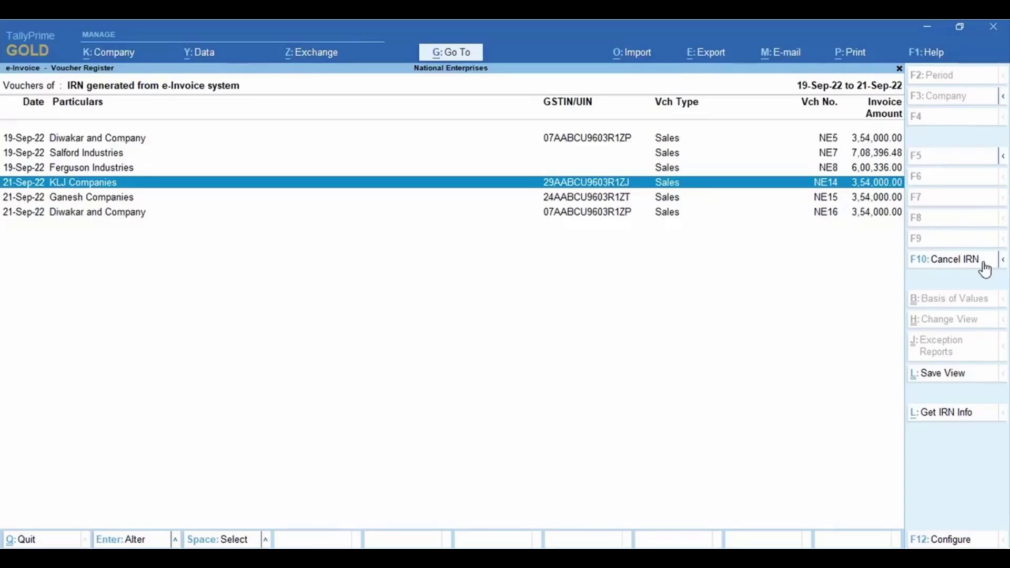
pyautogui.click(982, 263)
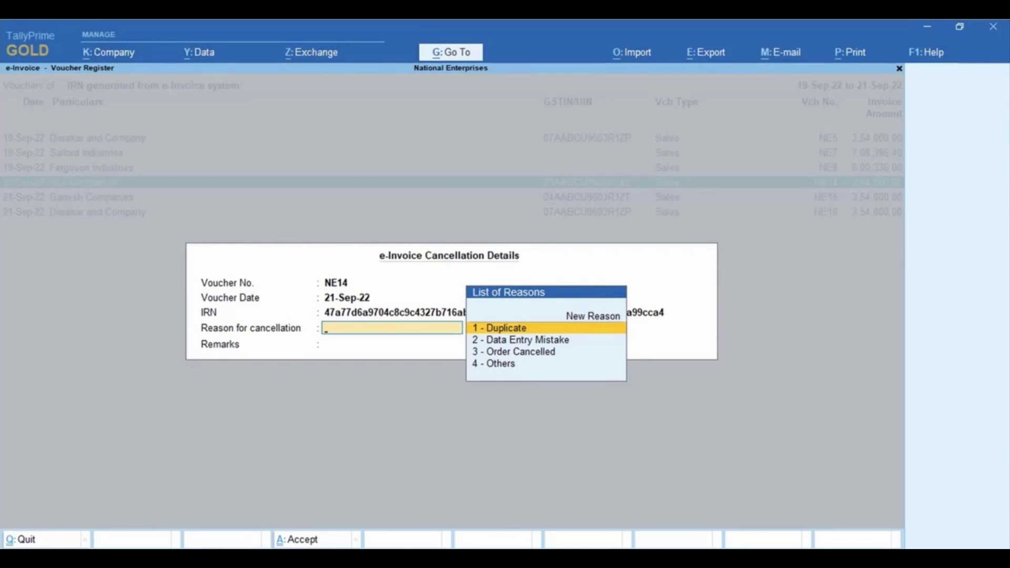
pyautogui.press('Down')
pyautogui.press('Down')
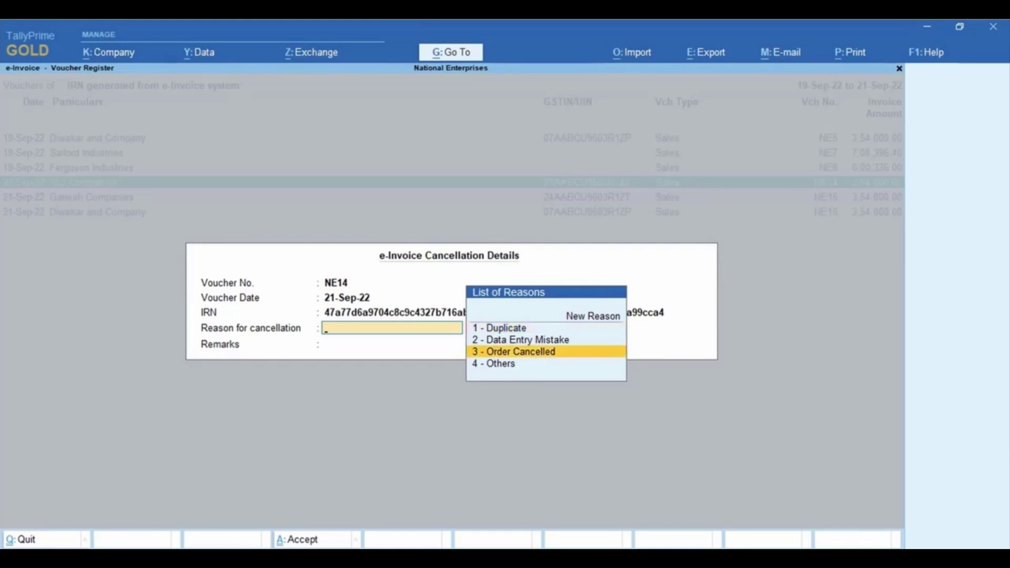
pyautogui.press('Return')
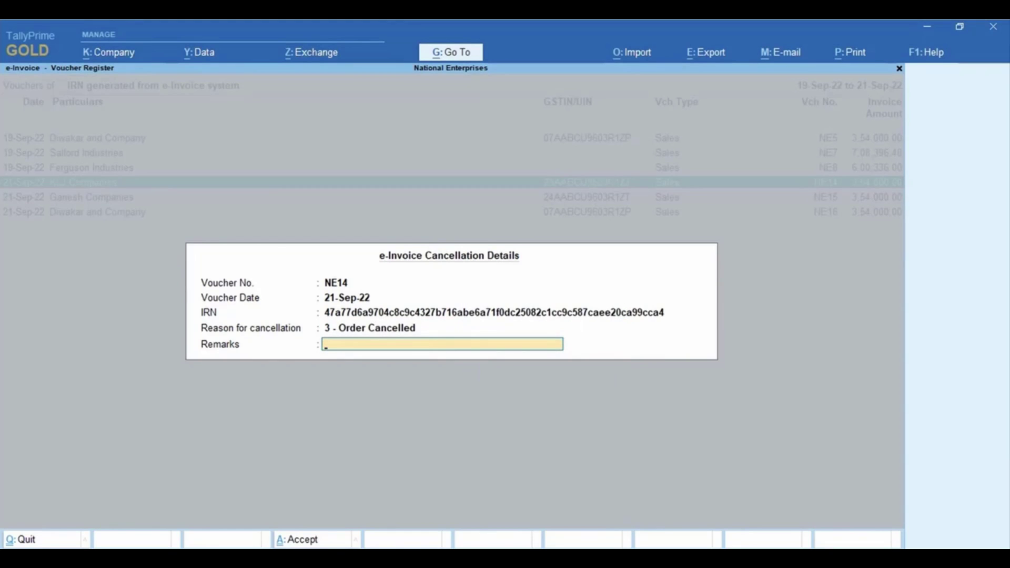
pyautogui.write('Order Cancelled by Buyer')
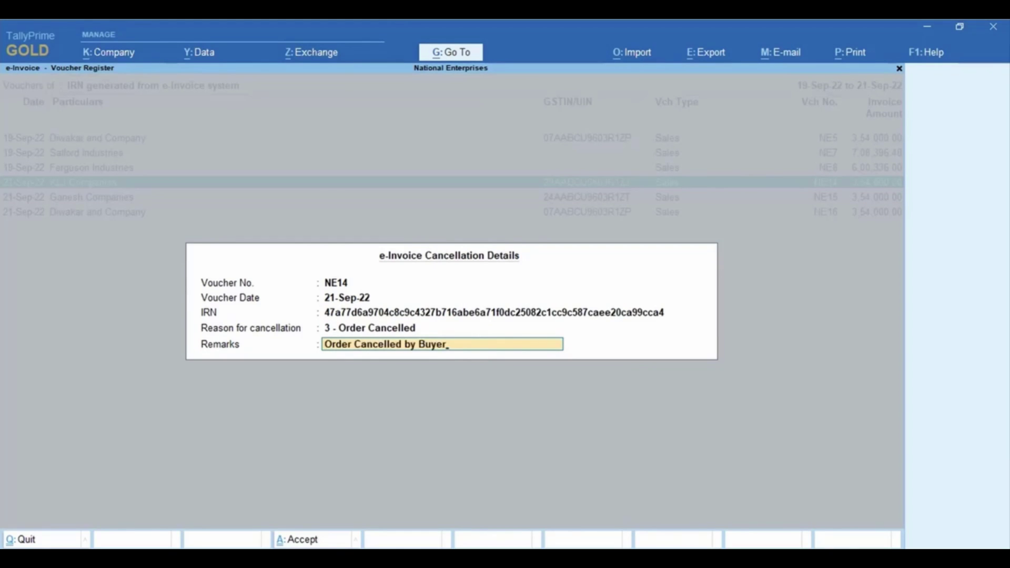
pyautogui.press('Return')
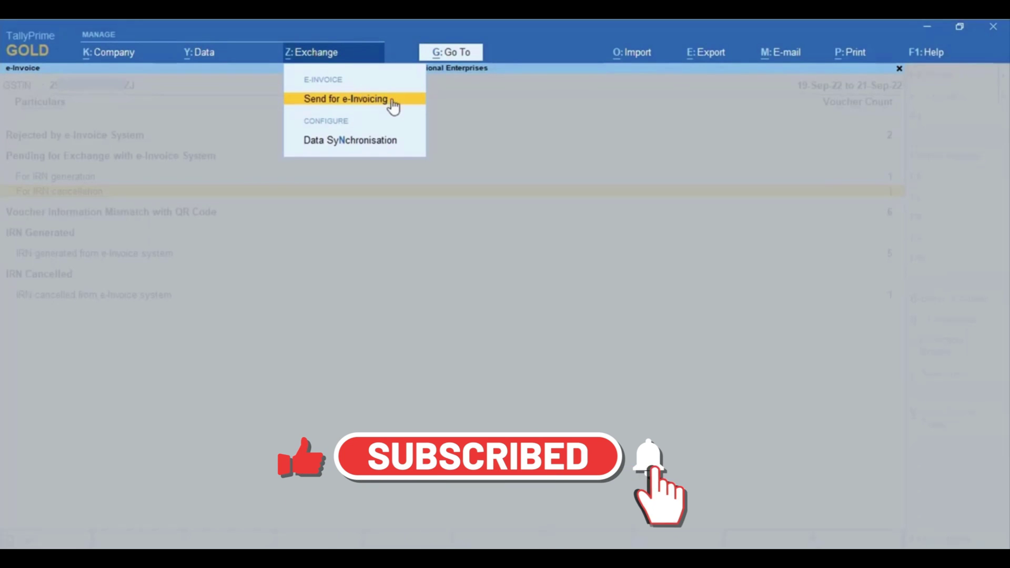
# Step: Export the Diwakar and Company voucher for offline IRN cancellation from the Send for e-Invoicing list
pyautogui.press('Return')
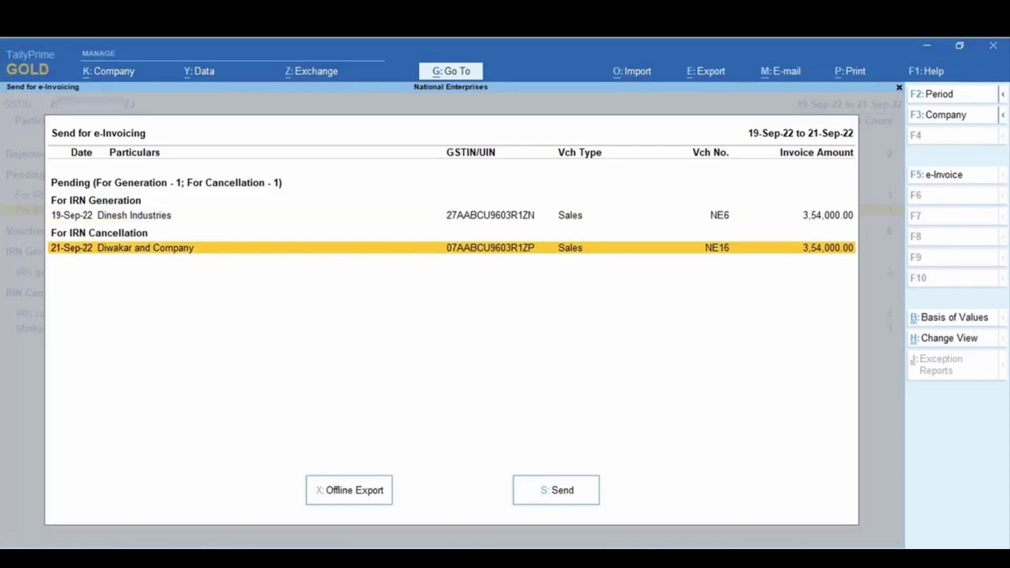
pyautogui.press('space')
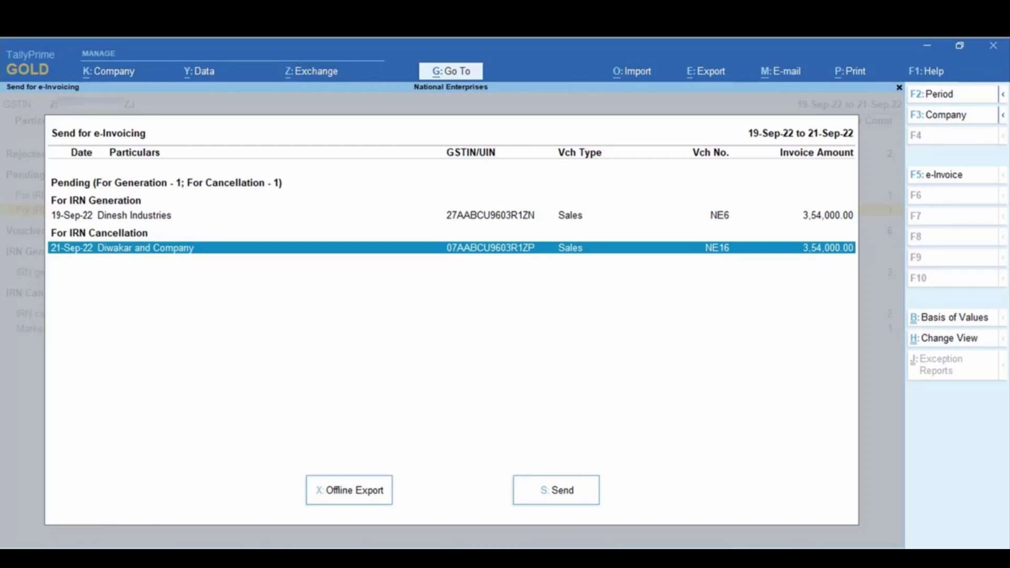
pyautogui.click(357, 497)
pyautogui.click(341, 502)
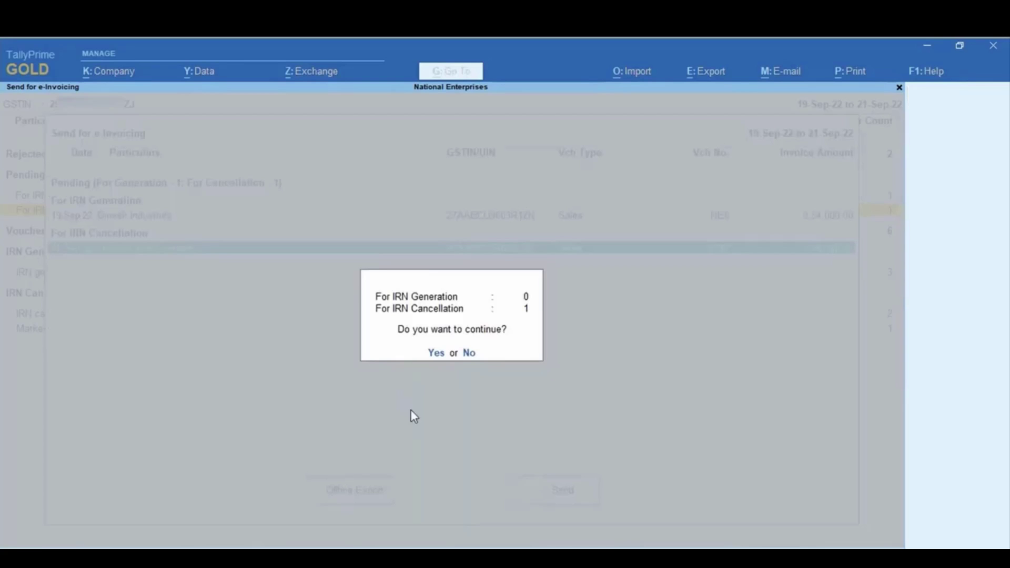
pyautogui.click(439, 356)
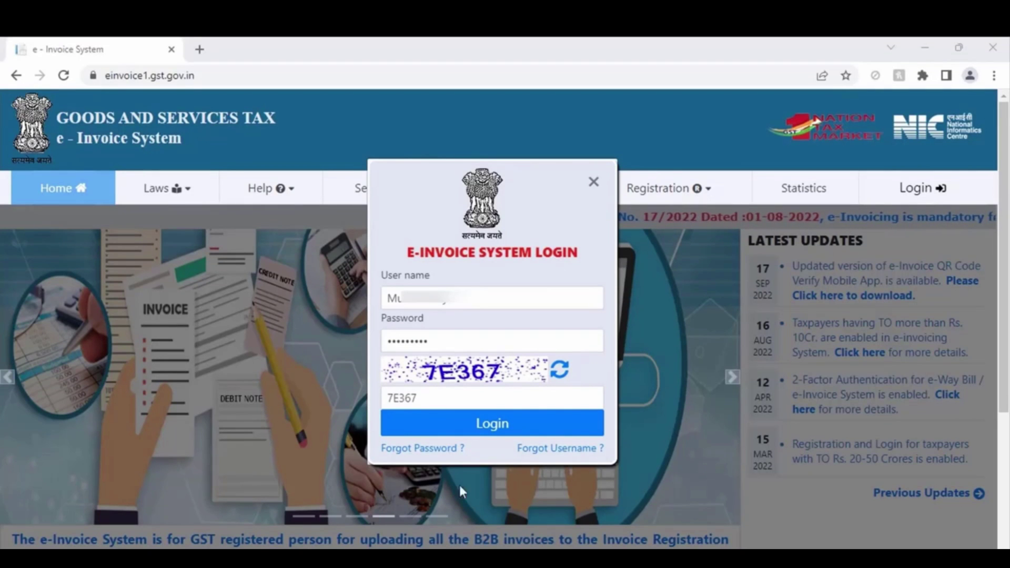
# Step: Log in to the e-Invoice portal in the browser and open the Bulk IRN Cancel page
pyautogui.click(490, 427)
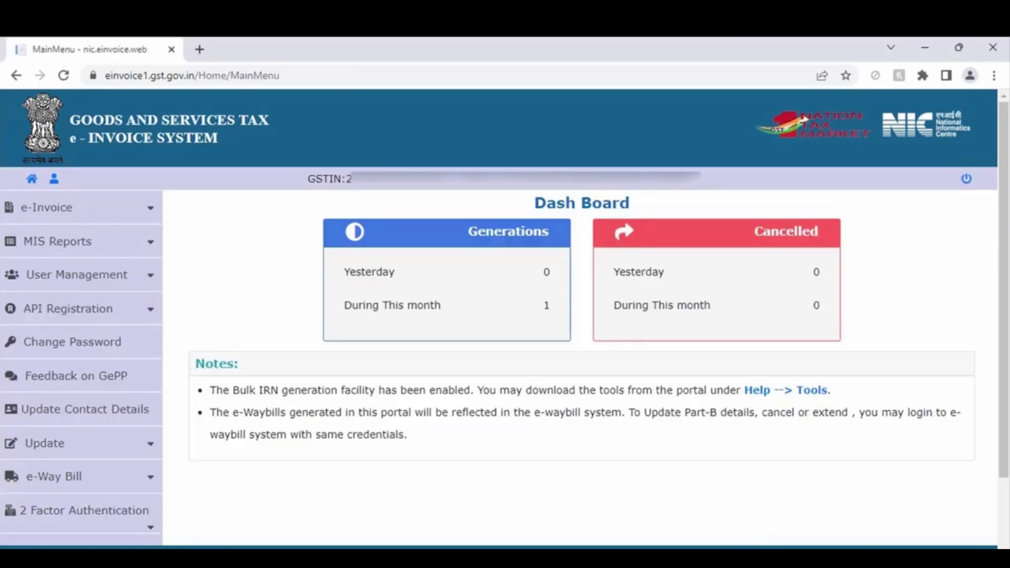
pyautogui.click(153, 210)
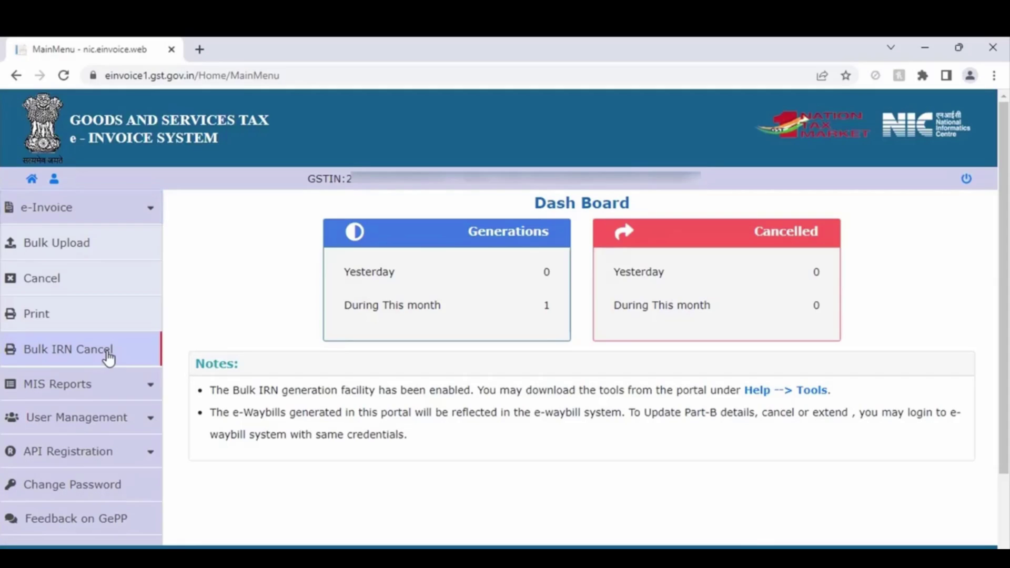
pyautogui.click(108, 358)
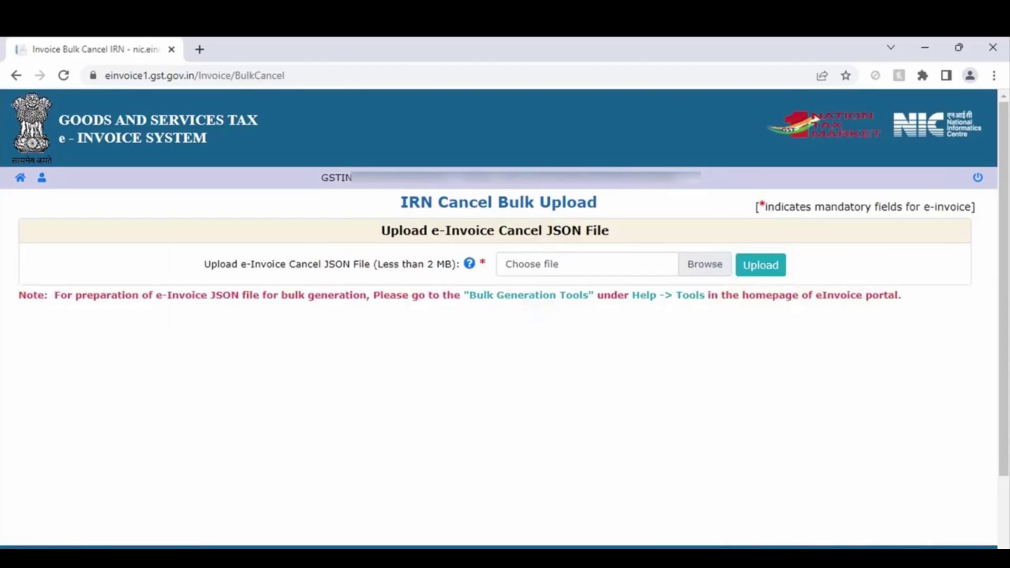
# Step: Choose the exported IRN-Cancel JSON file from the export folder as the e-Invoice cancel file
pyautogui.click(703, 268)
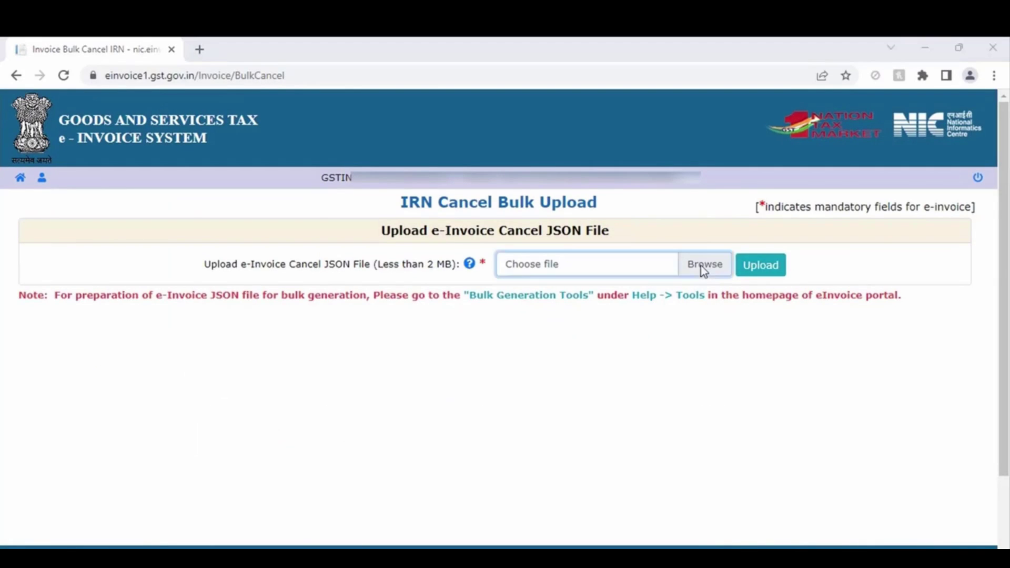
pyautogui.click(440, 253)
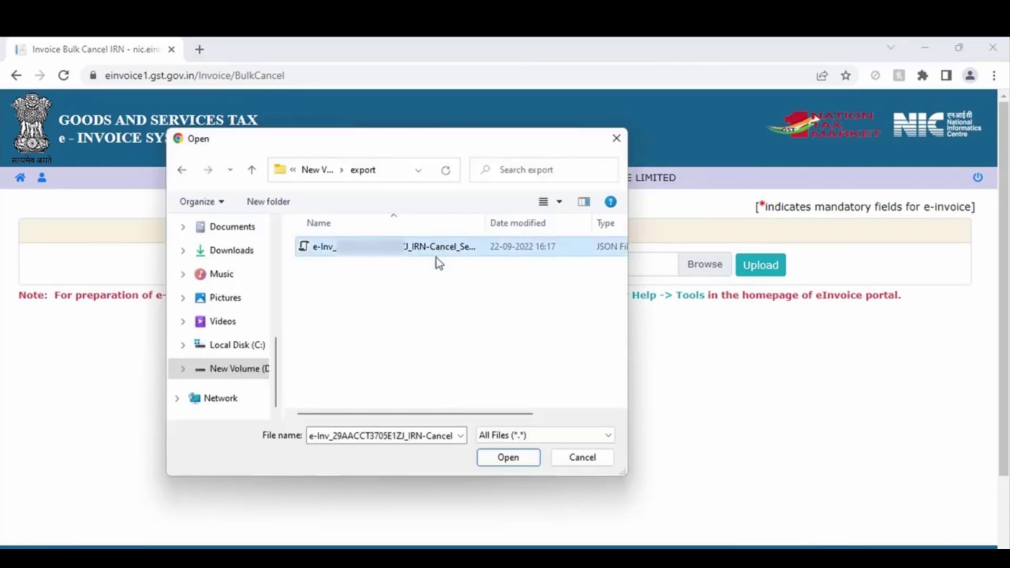
pyautogui.click(508, 457)
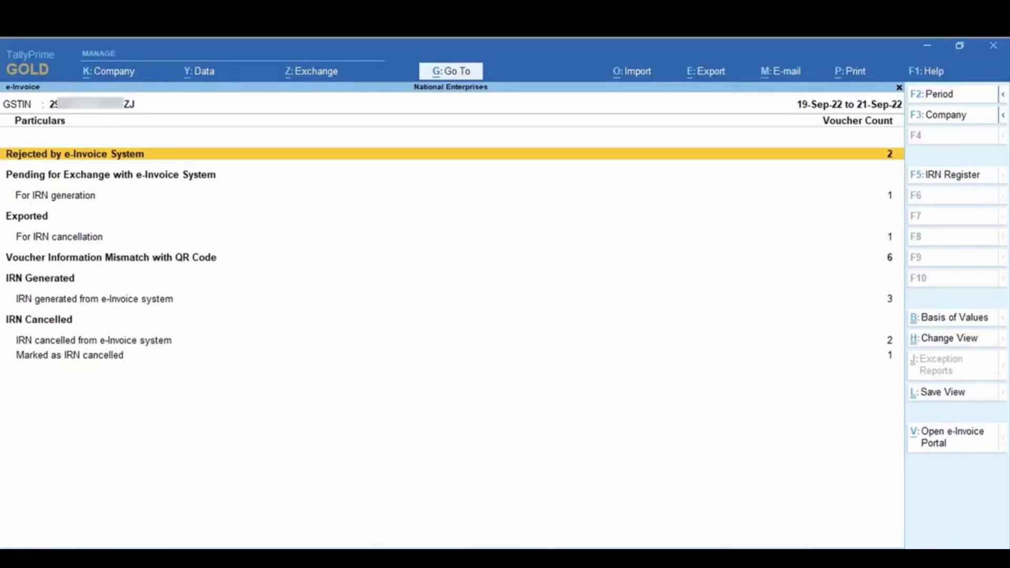
# Step: In TallyPrime, list the vouchers exported for IRN cancellation and request the IRN info of the Diwakar and Company voucher
pyautogui.press('Down')
pyautogui.press('Down')
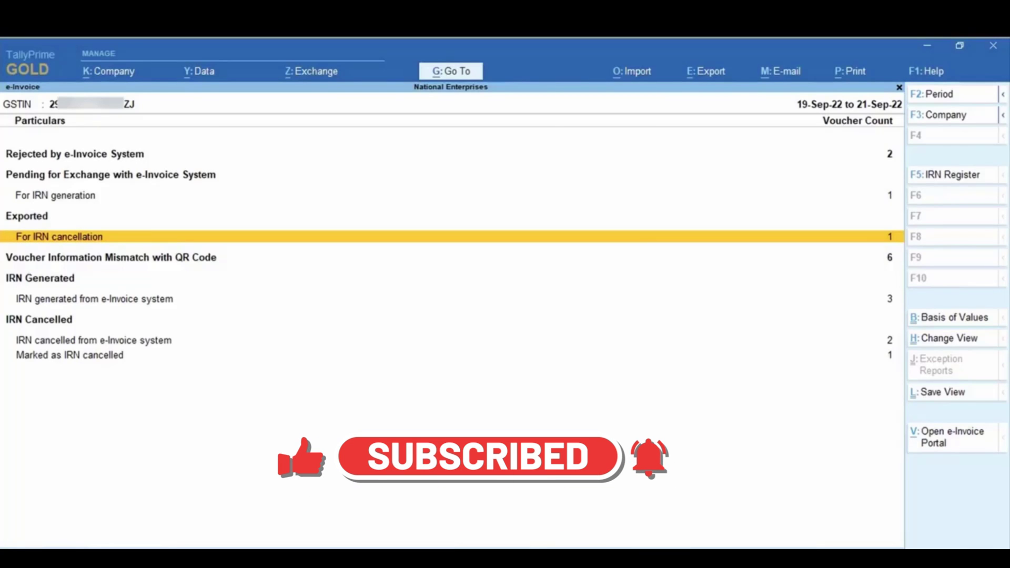
pyautogui.press('Return')
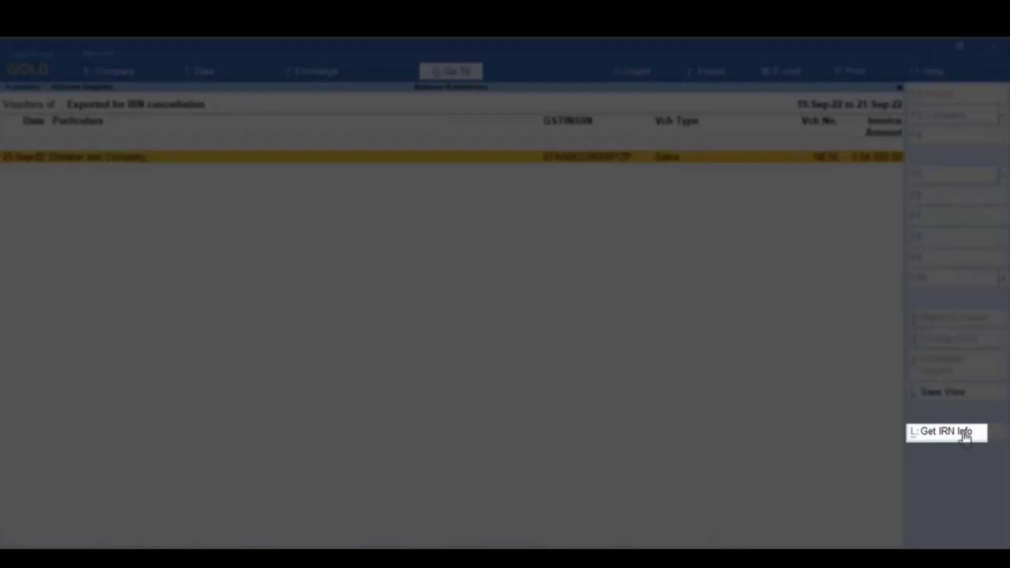
pyautogui.click(961, 432)
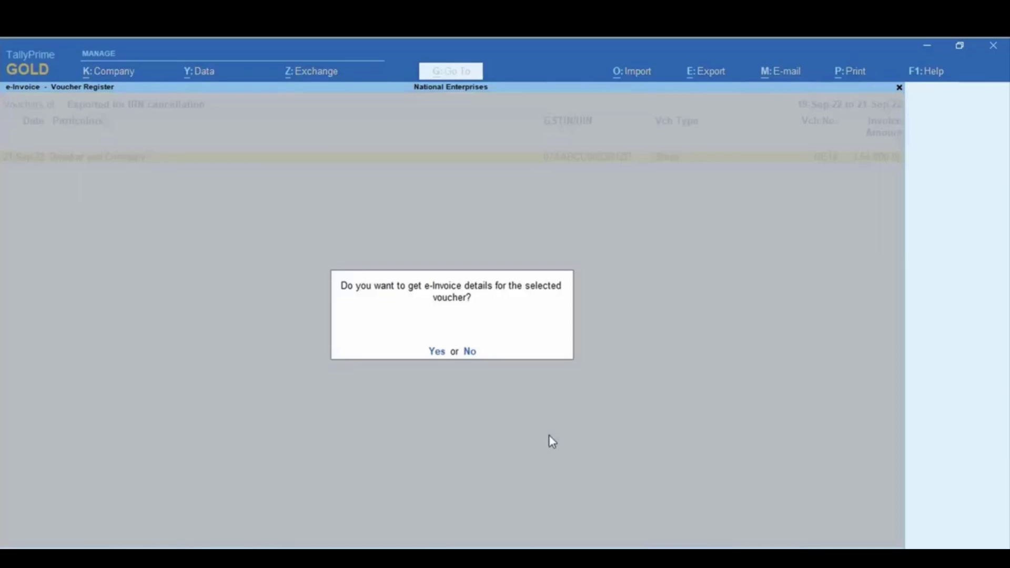
pyautogui.click(437, 351)
# Step: Log in to the e-Invoice system with the account password to fetch the voucher's e-Invoice details
pyautogui.press('Return')
pyautogui.write('**')
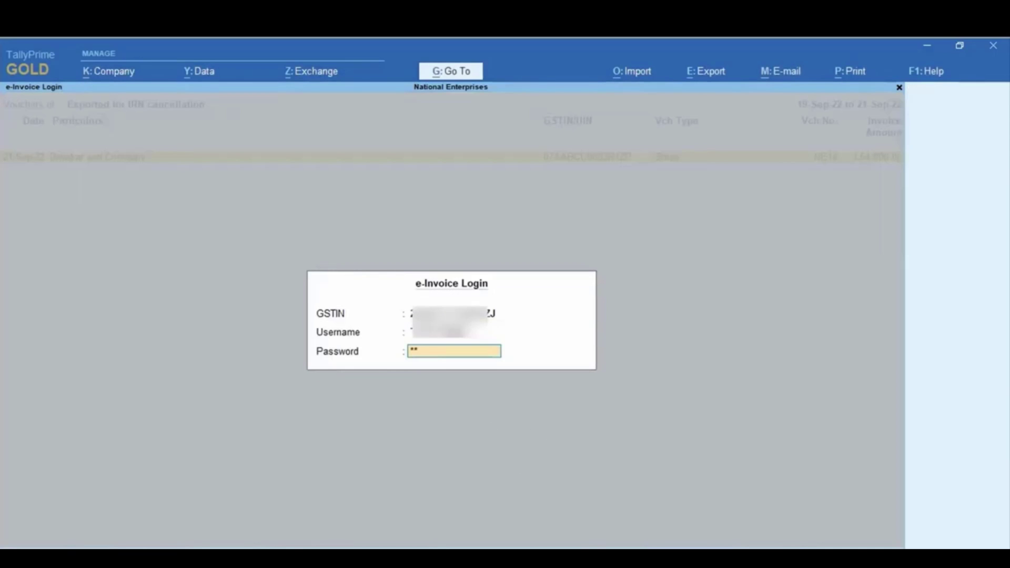
pyautogui.write('*****')
pyautogui.press('Return')
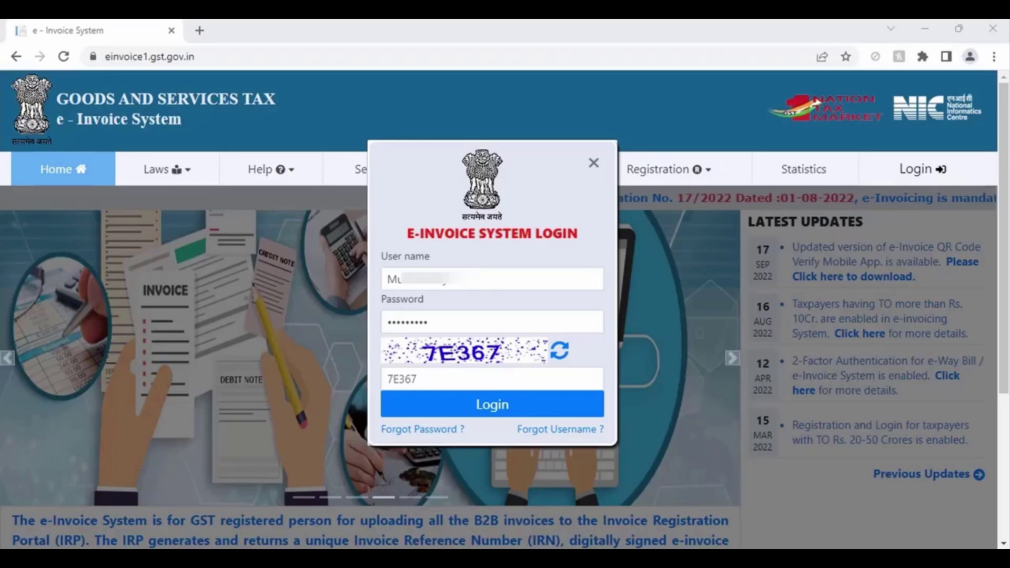
# Step: Log in to the e-Invoice portal in the browser and open the e-Invoice Cancel page
pyautogui.click(490, 409)
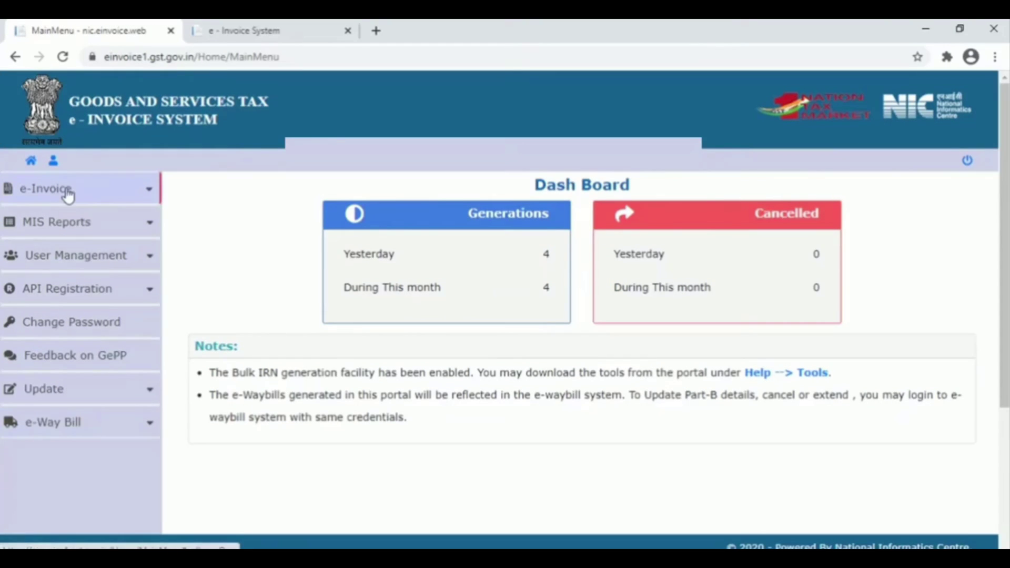
pyautogui.click(69, 195)
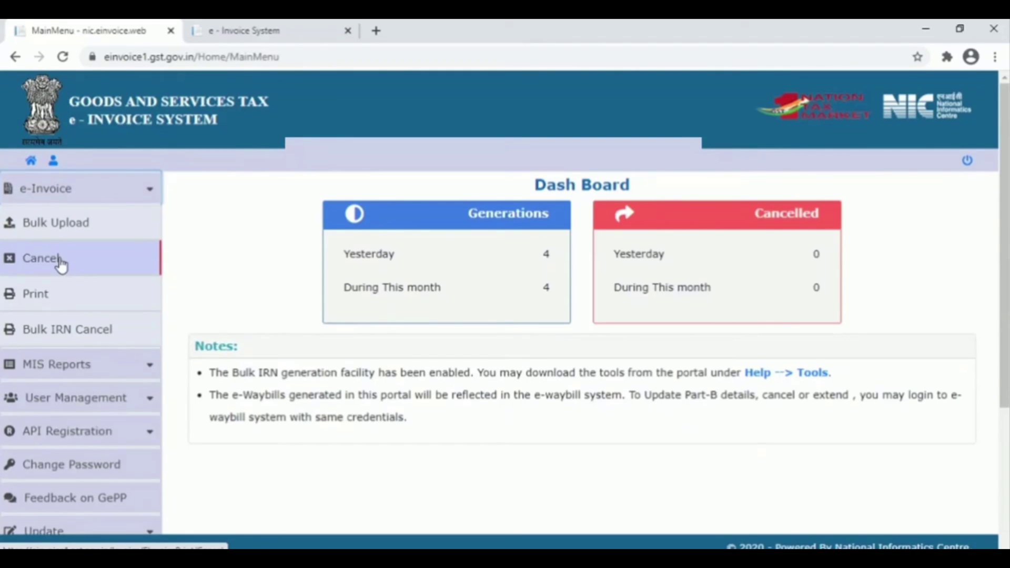
pyautogui.click(61, 263)
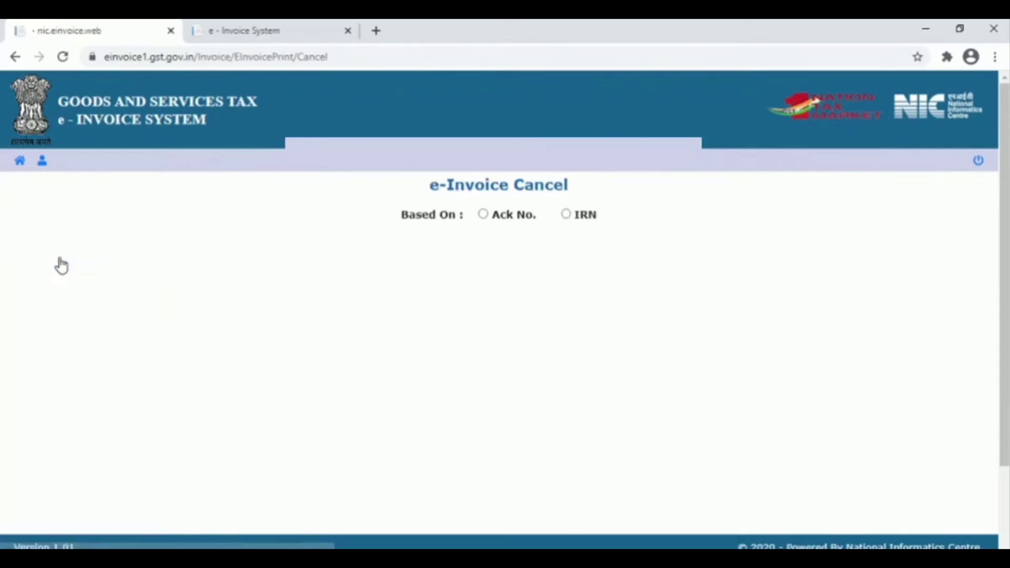
# Step: Look up the e-invoice for cancellation by Ack No., pasting the copied acknowledgement number
pyautogui.click(482, 215)
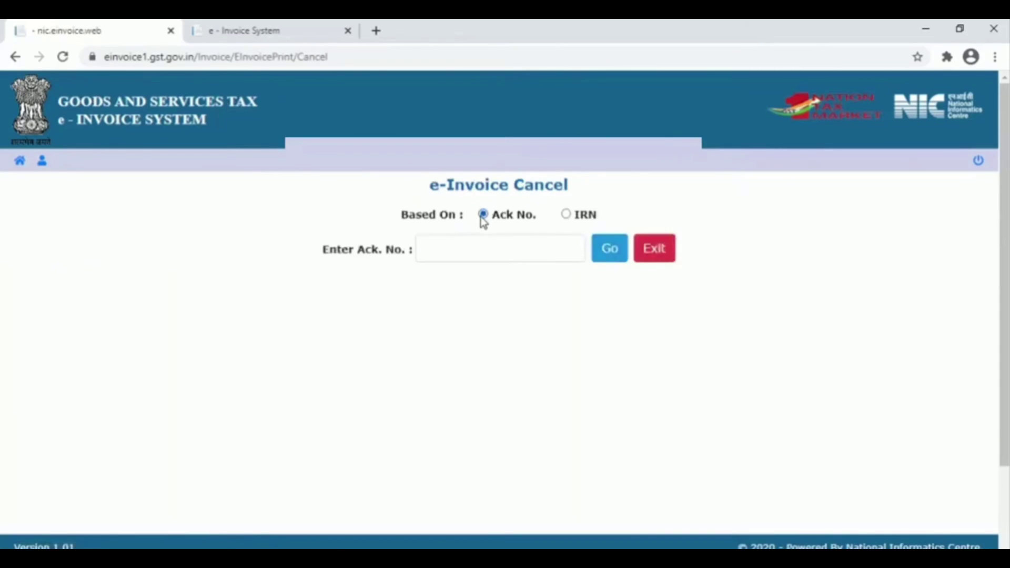
pyautogui.click(484, 246)
pyautogui.hotkey('ctrl', 'v')
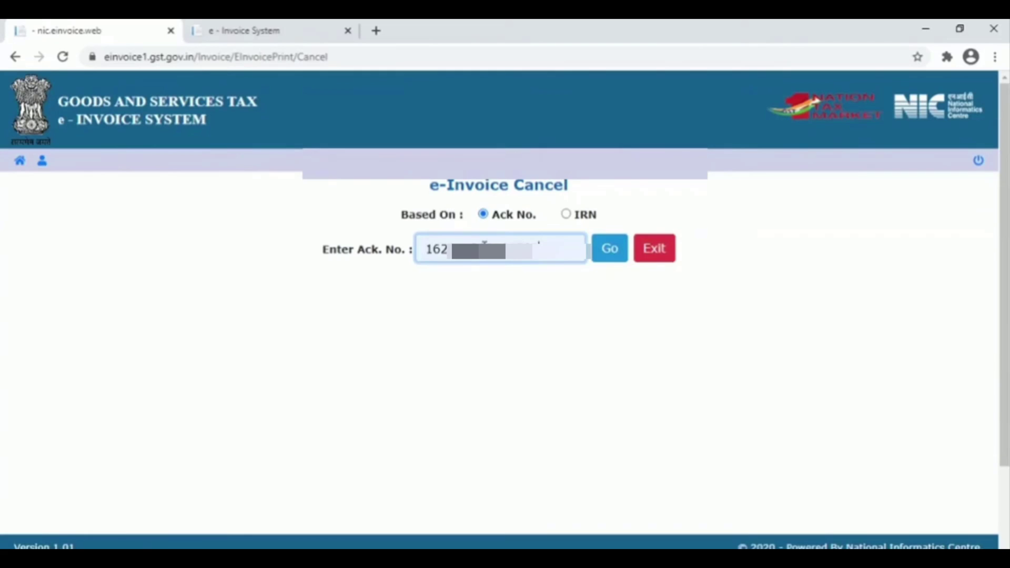
pyautogui.click(608, 252)
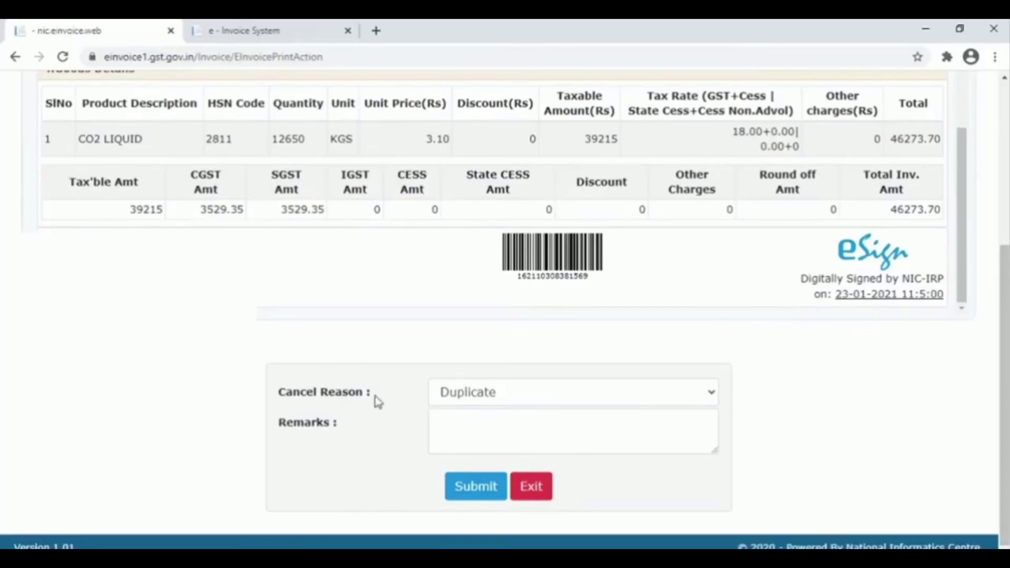
# Step: Set the cancel reason to Data Entry mistake and enter a remark for the e-invoice cancellation
pyautogui.click(494, 401)
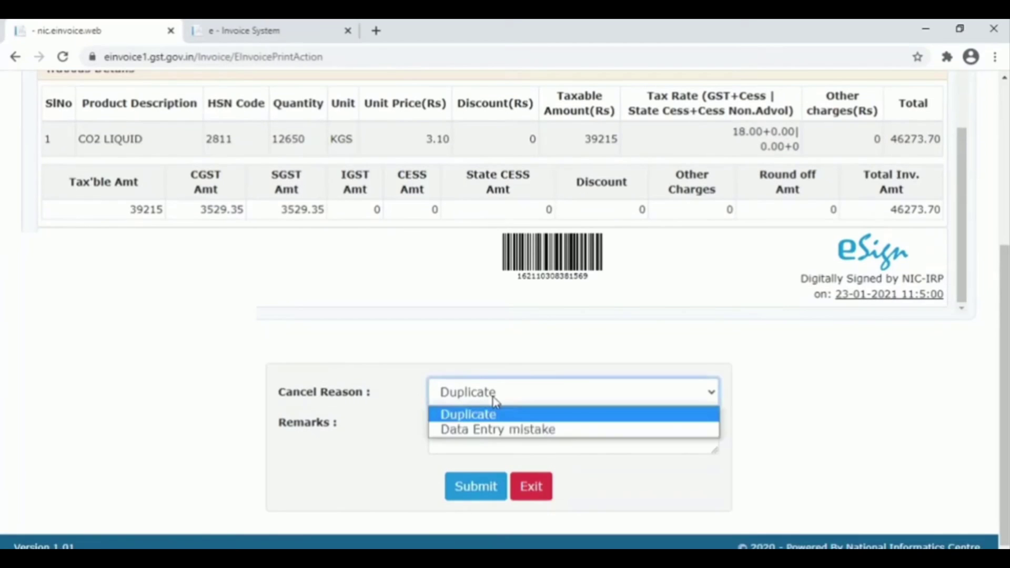
pyautogui.click(499, 429)
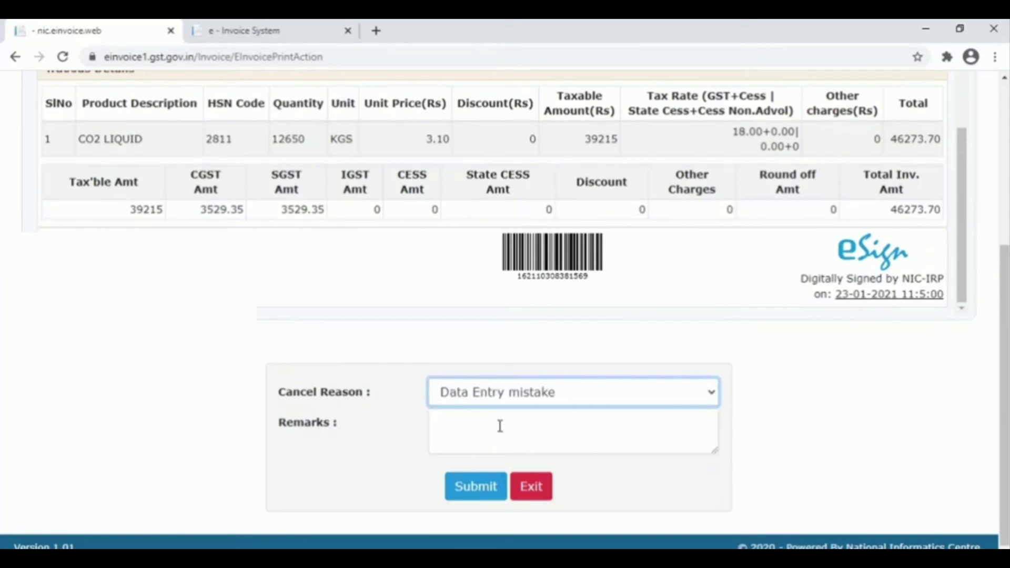
pyautogui.click(496, 400)
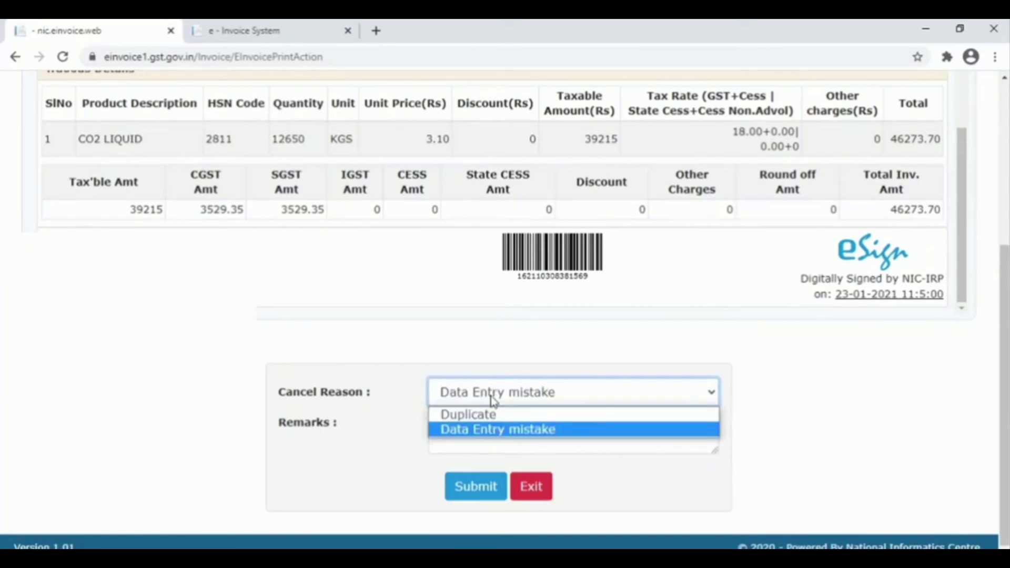
pyautogui.click(485, 430)
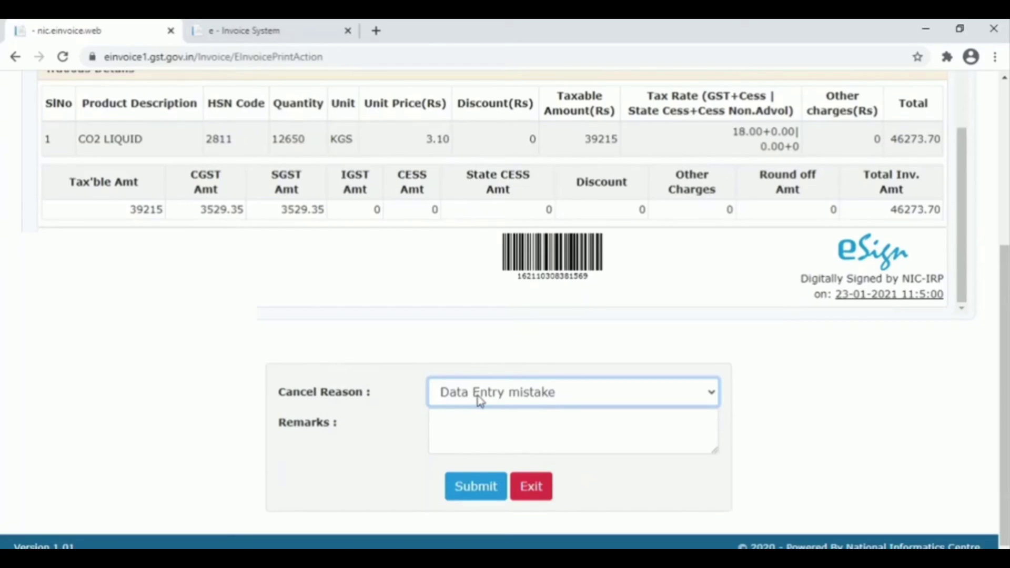
pyautogui.click(459, 425)
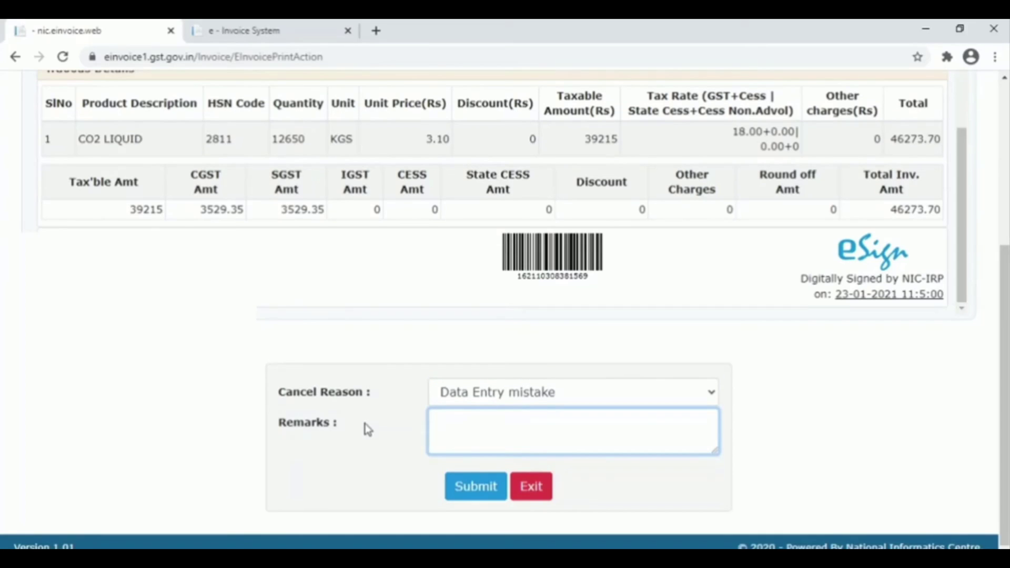
pyautogui.write('M')
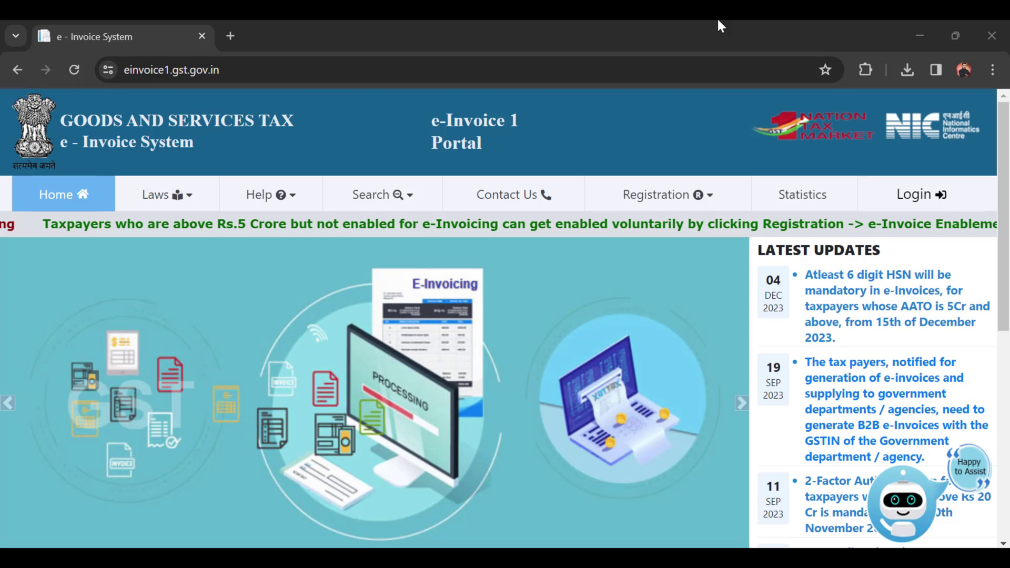